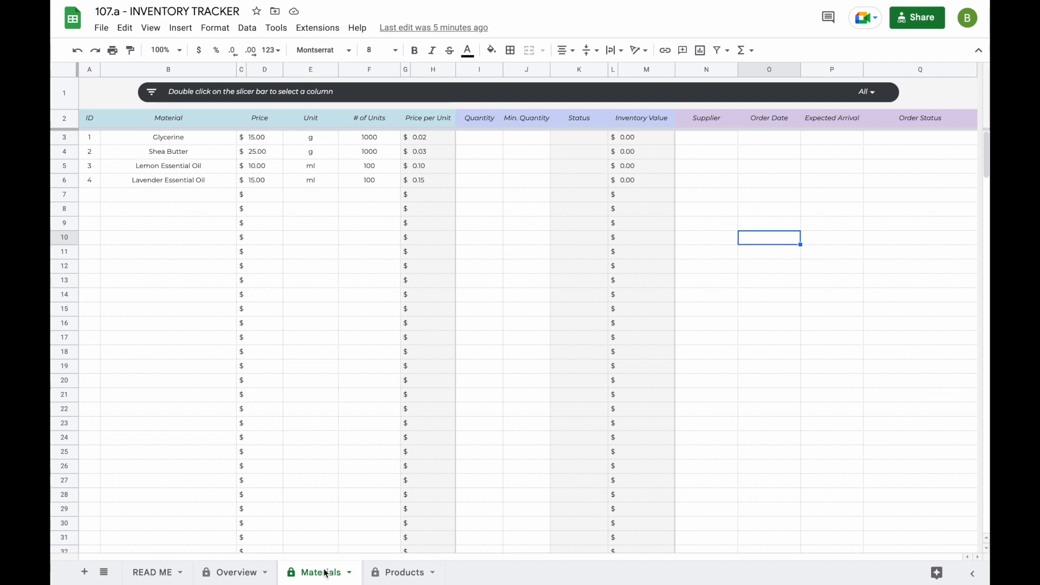
- Set the currency in the Overview sheet's overview table to €
left_click(239, 575)
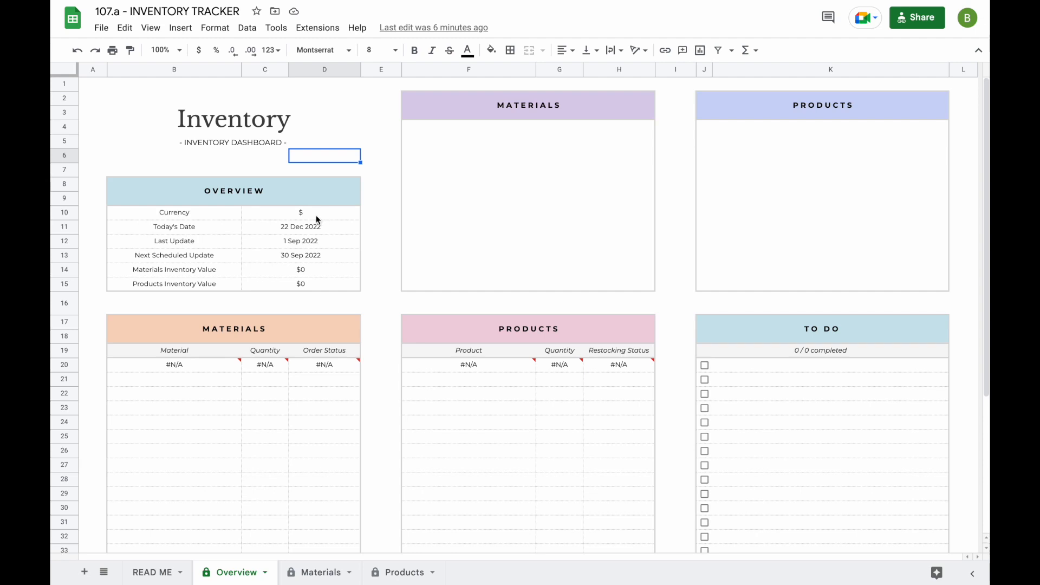
double_click(330, 213)
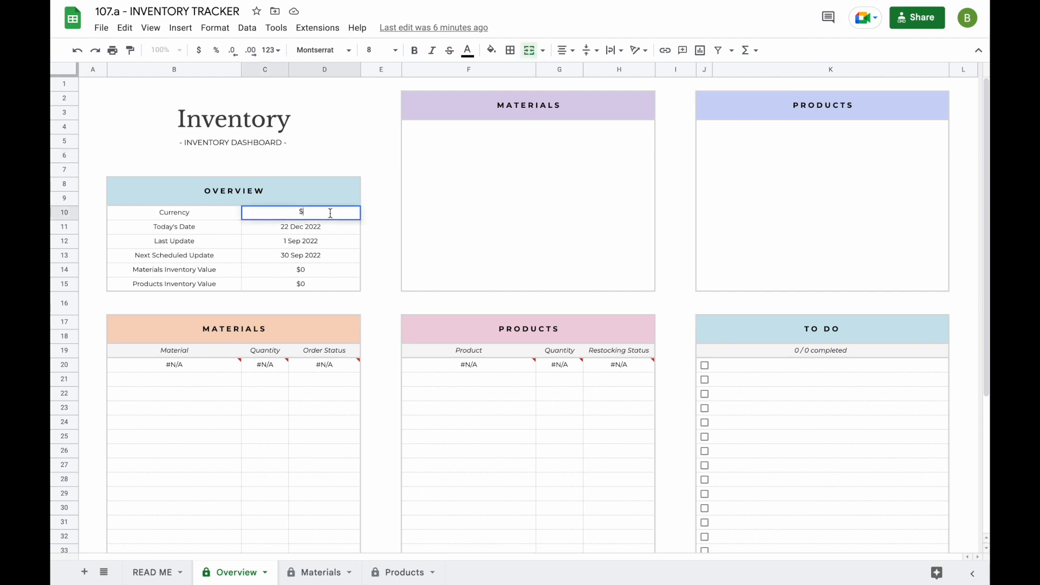
key("BackSpace")
type("€")
key("Return")
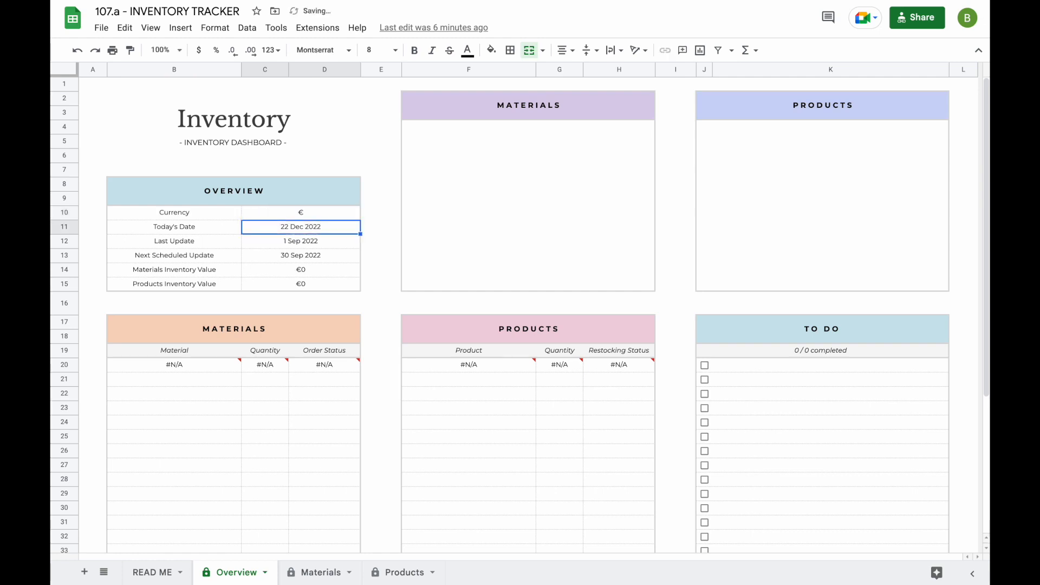
- Check the currency symbol on the Materials and Products sheets and return to the Overview sheet
left_click(324, 567)
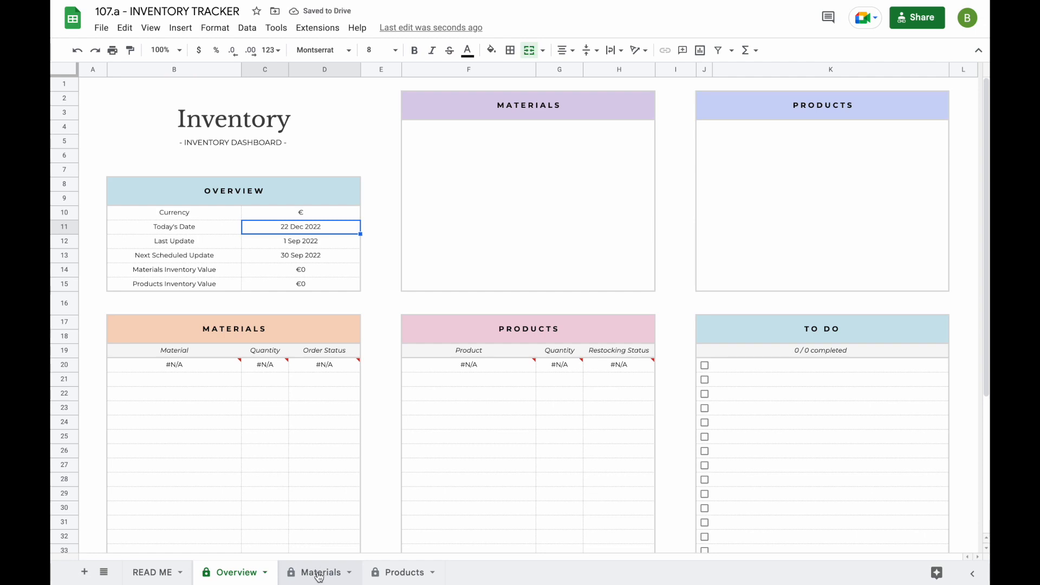
left_click(398, 572)
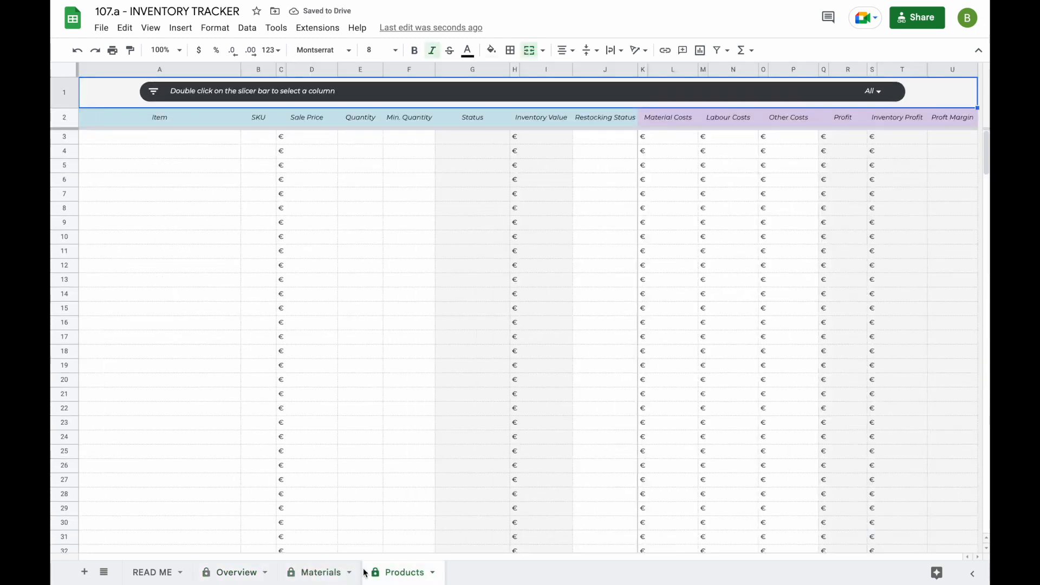
left_click(240, 573)
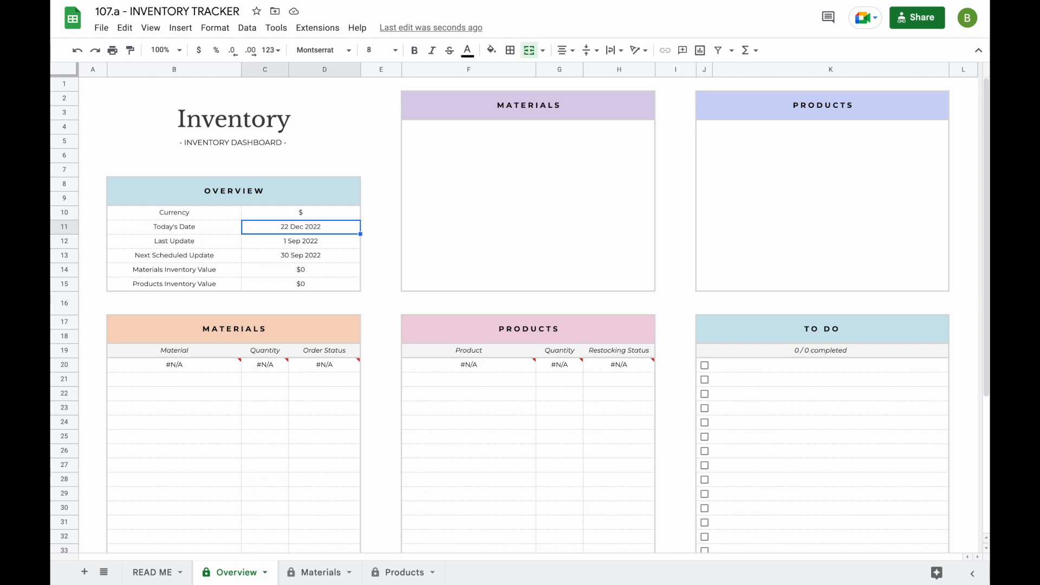
- Set the Last Update date in the overview table to 1 Dec 2022
double_click(318, 243)
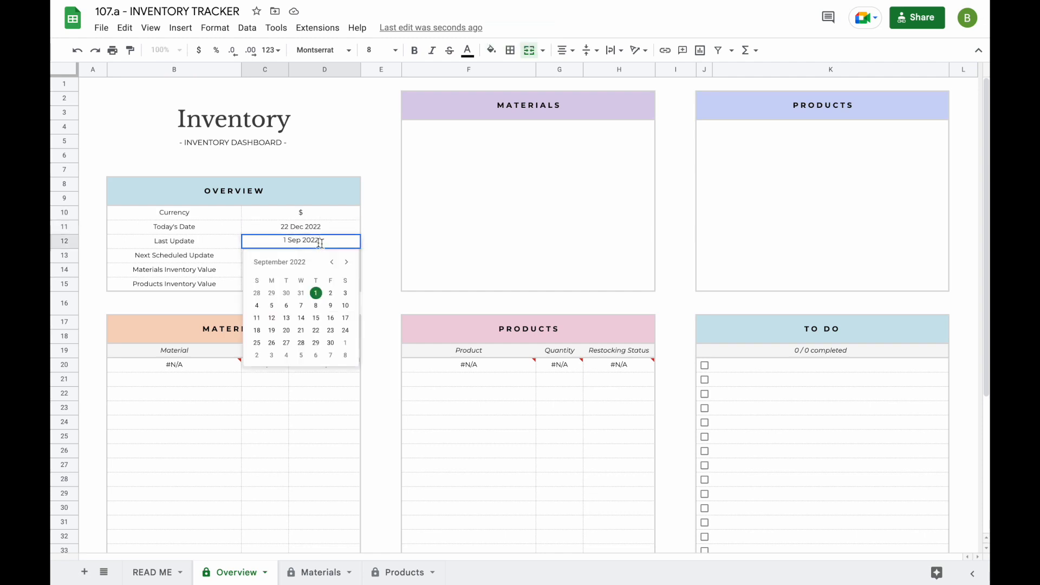
left_click(346, 263)
left_click(346, 262)
left_click(346, 262)
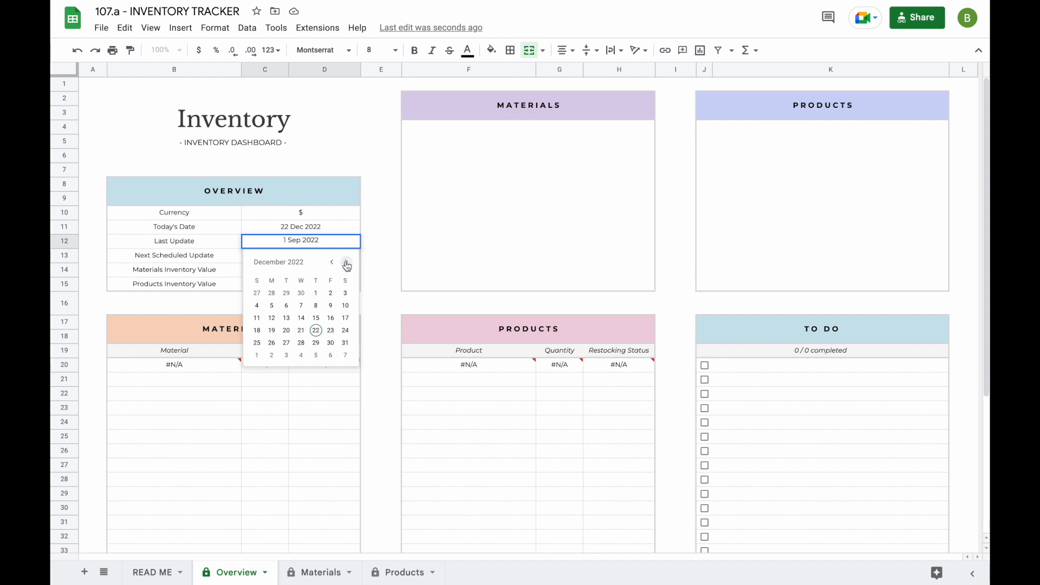
left_click(316, 294)
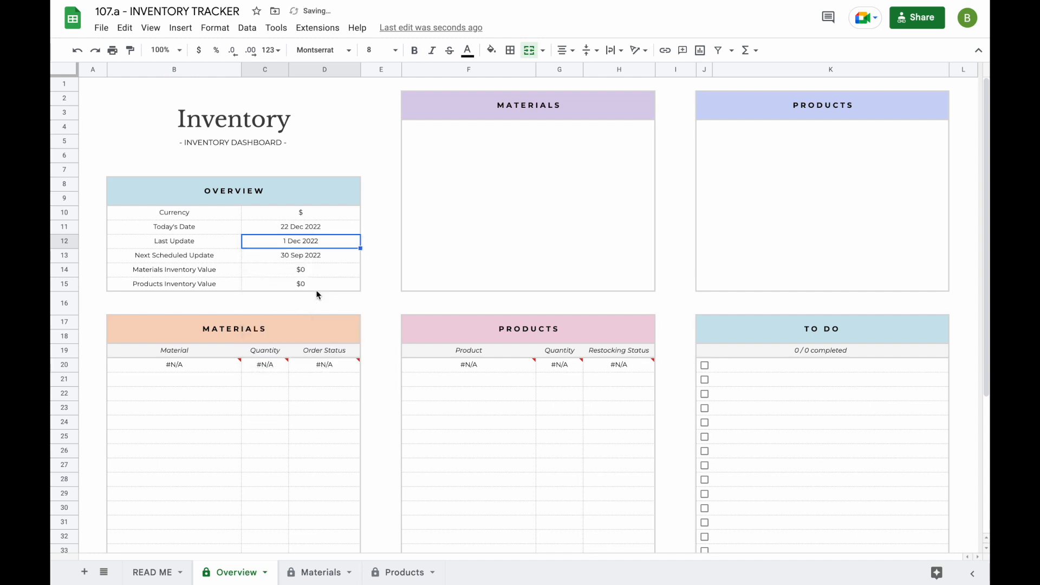
- Set the Next Scheduled Update date in the overview table to 1 Jan 2023
double_click(328, 255)
left_click(347, 277)
left_click(347, 278)
left_click(347, 277)
left_click(348, 278)
left_click(257, 307)
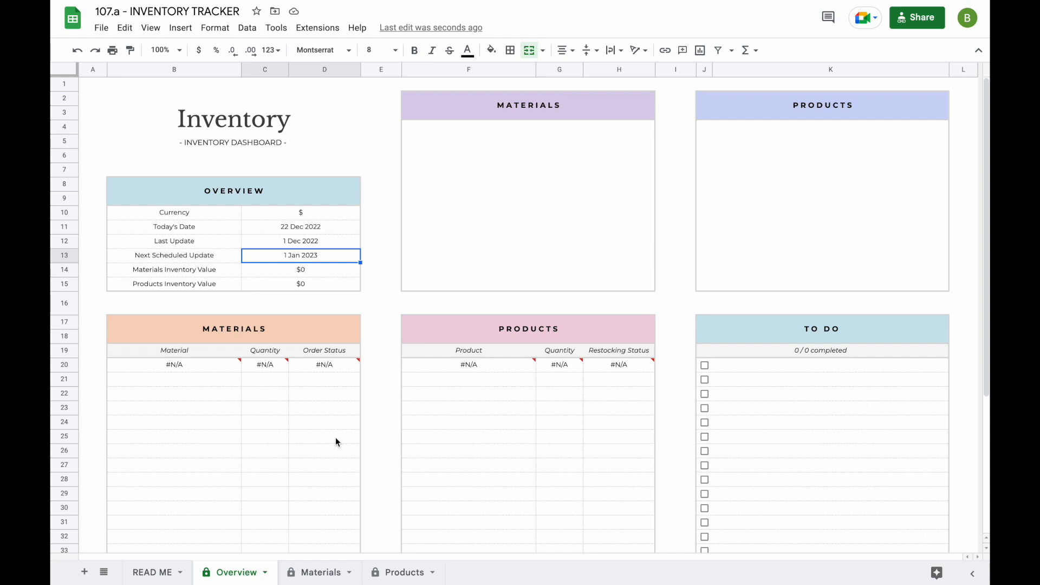
- On the Materials sheet, set Glycerine's unit to kg and its number of units to 1
left_click(306, 572)
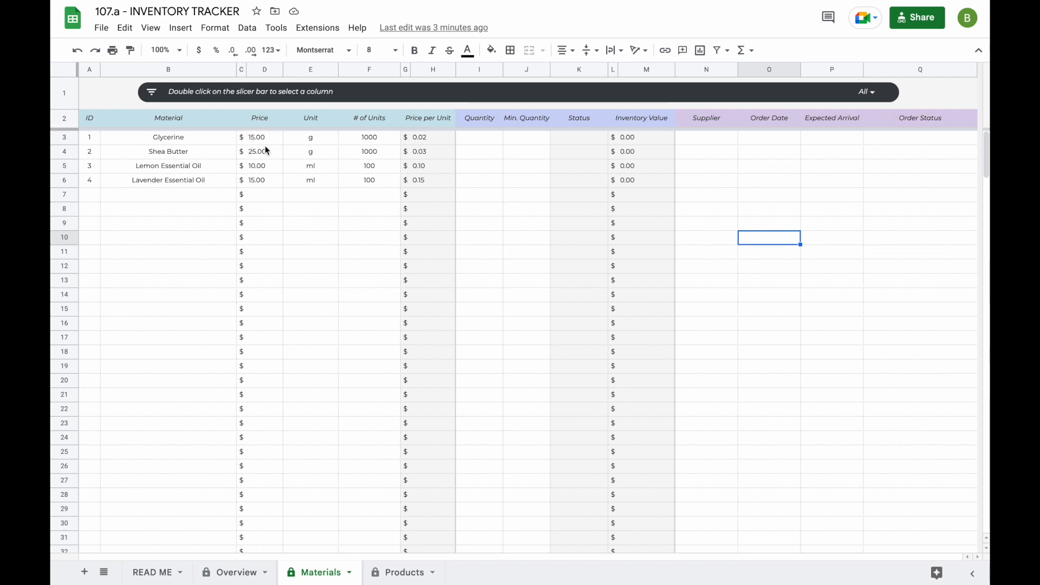
left_click(306, 142)
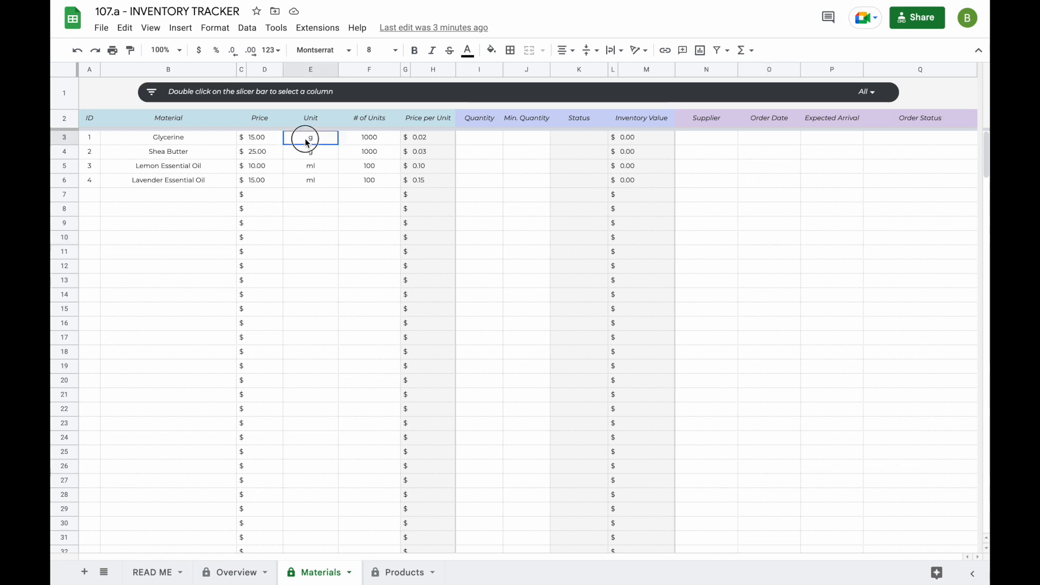
type("kg")
key("Return")
left_click(361, 137)
type("1")
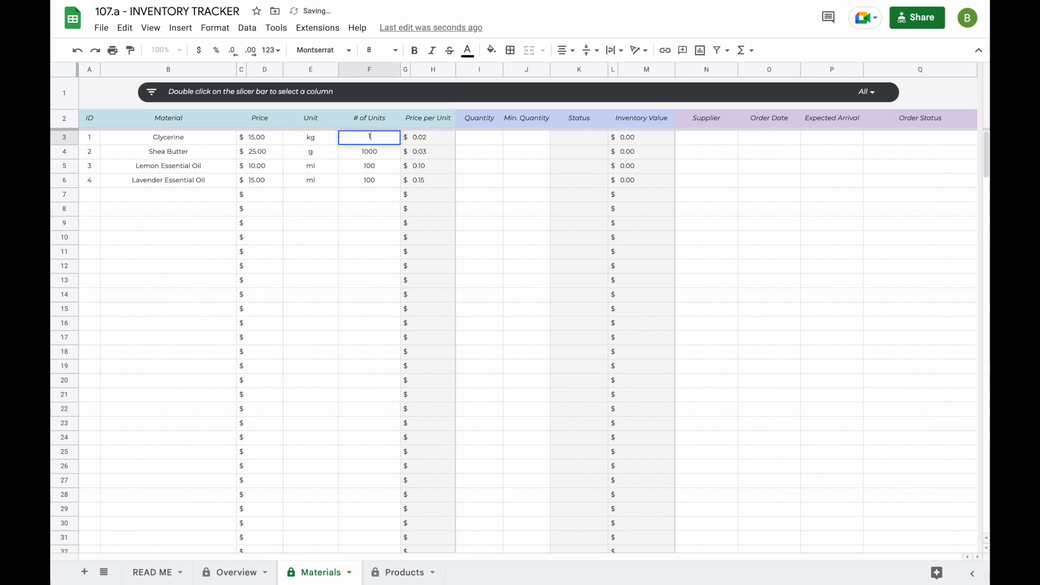
key("Return")
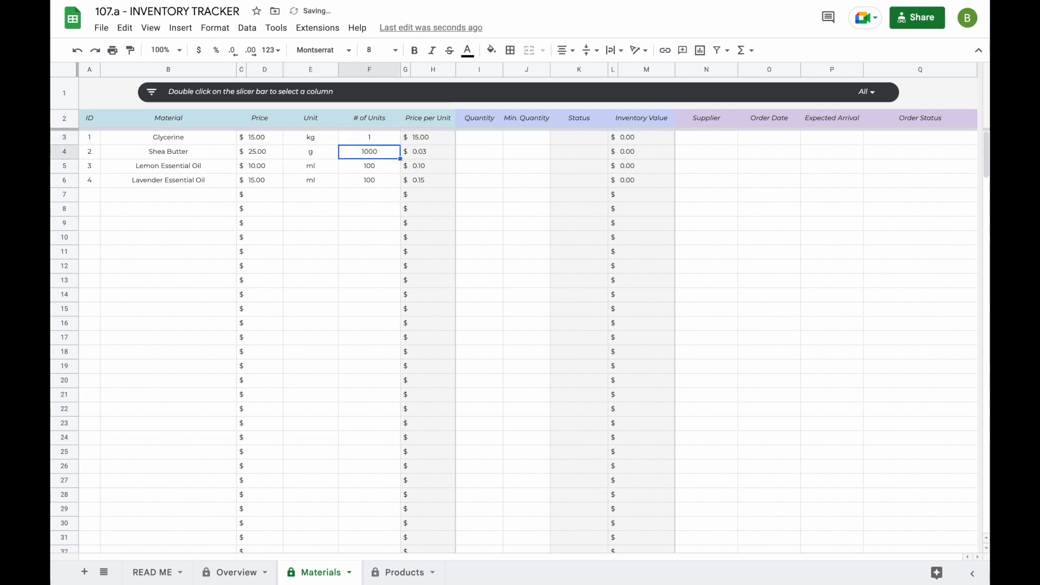
- Set Glycerine's price to 75 and its number of units to 5
left_click(266, 139)
type("75")
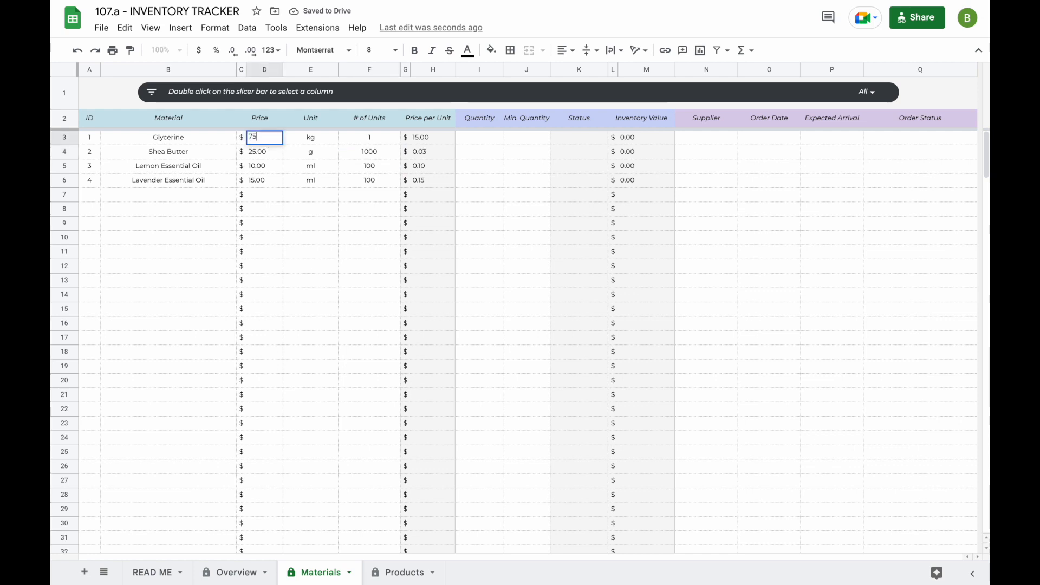
key("Return")
left_click(356, 142)
type("5")
key("Return")
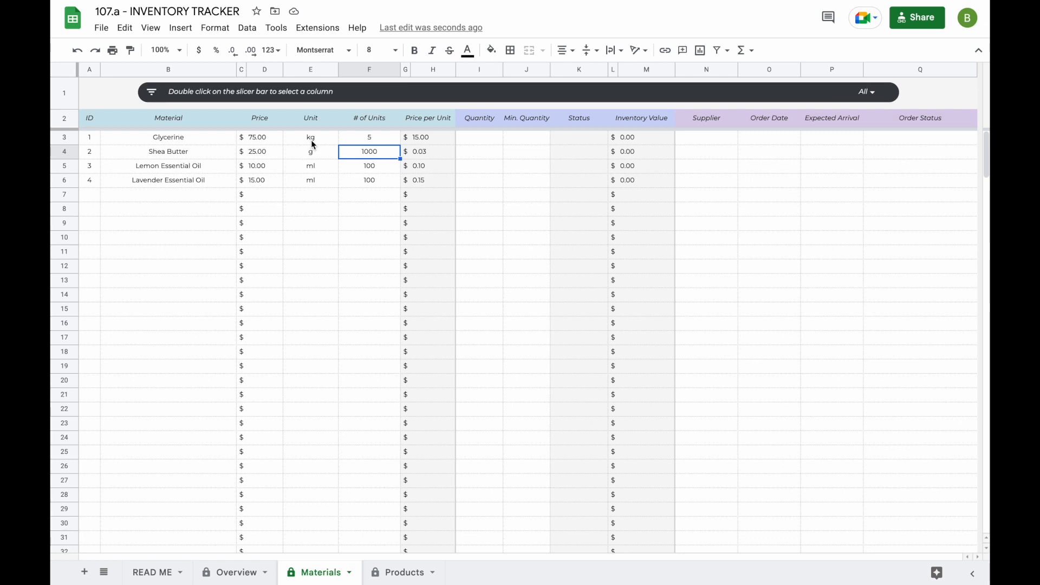
- Set Glycerine's unit to g and its number of units to 5000
left_click(311, 142)
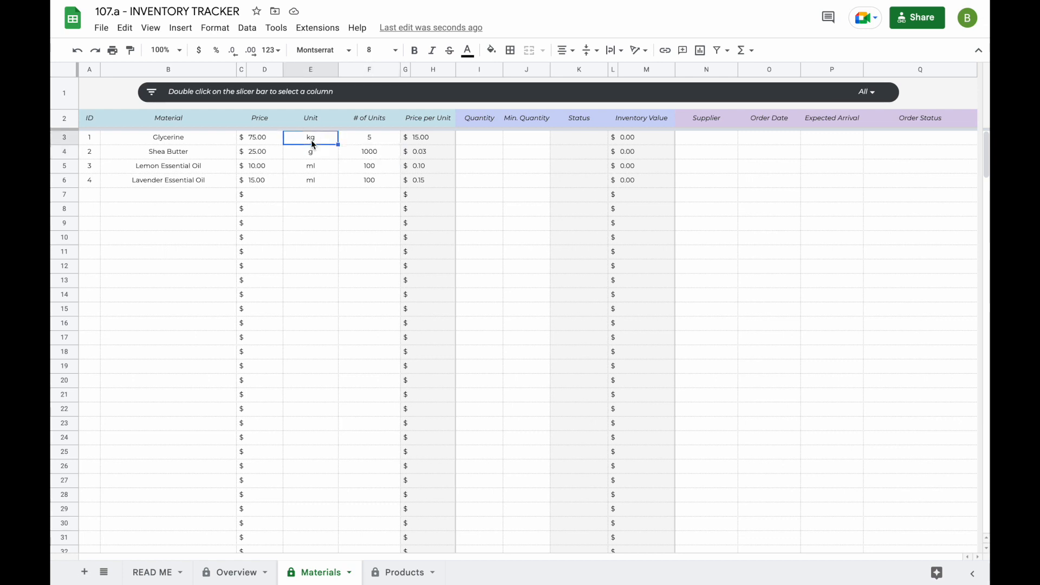
type("g")
key("Return")
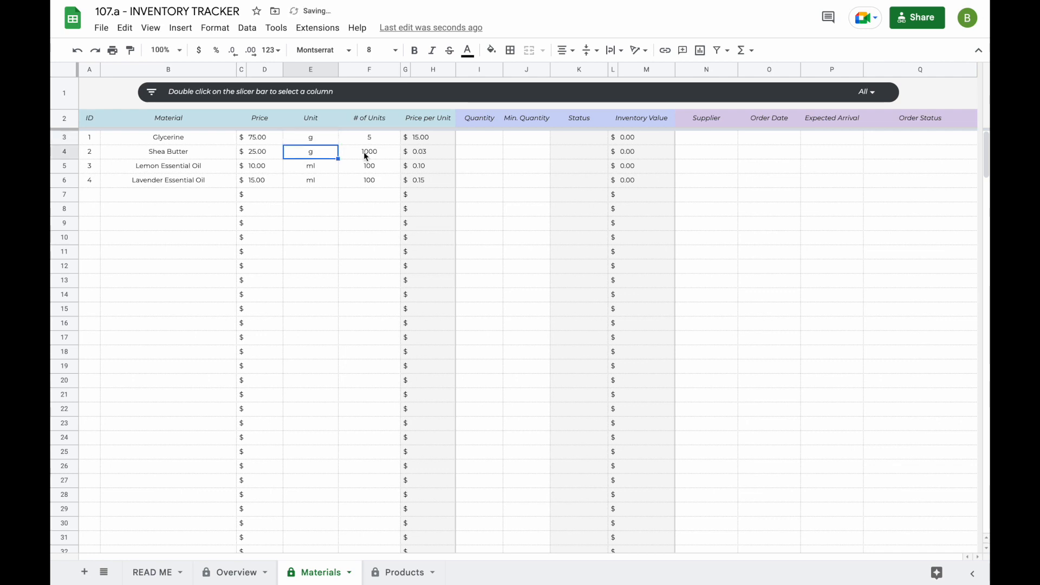
left_click(372, 138)
type("5000")
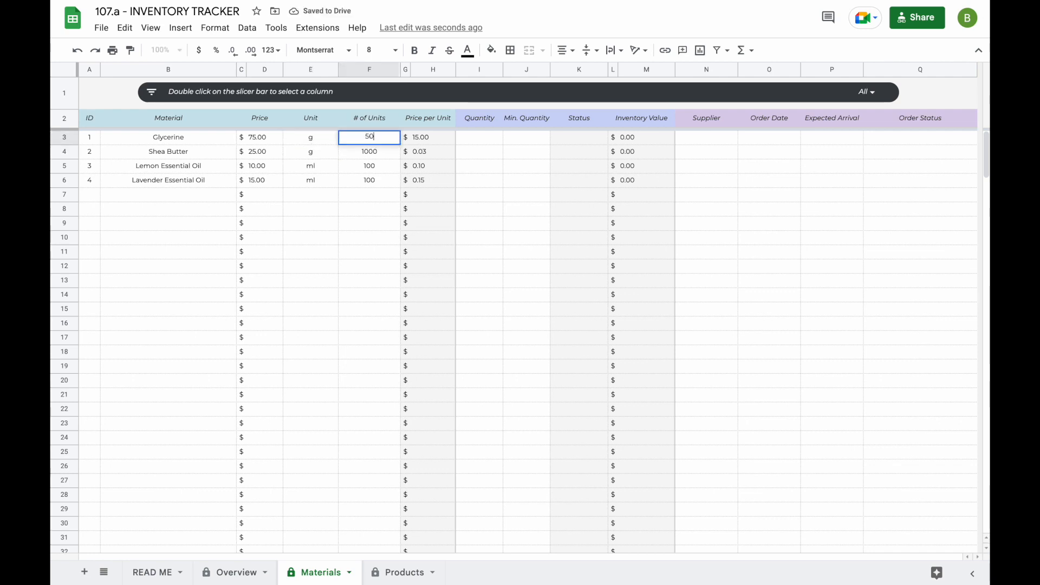
key("Return")
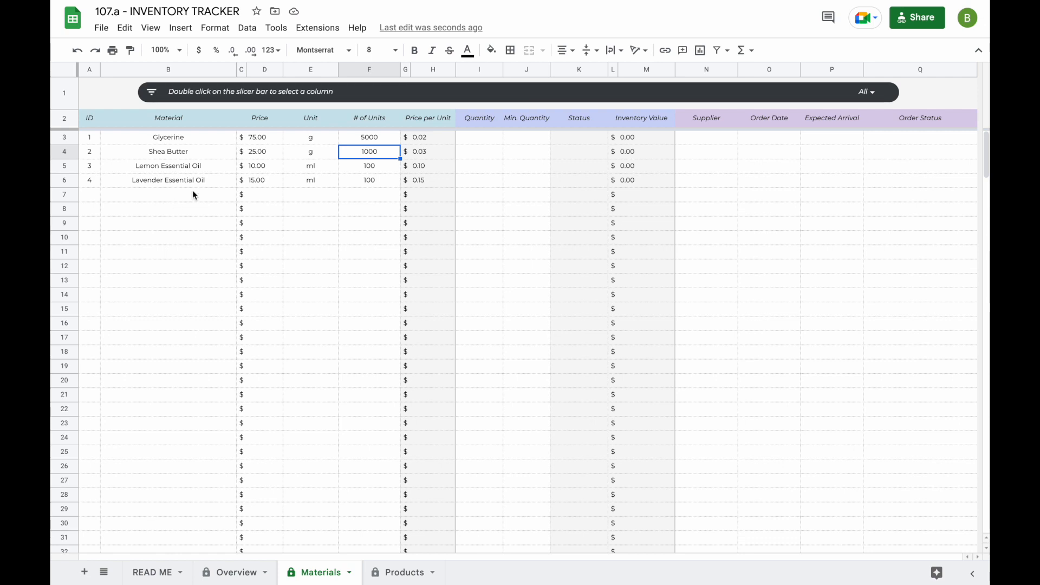
- Enter a quantity of 2500 and a minimum quantity of 3500 for Glycerine
left_click(479, 195)
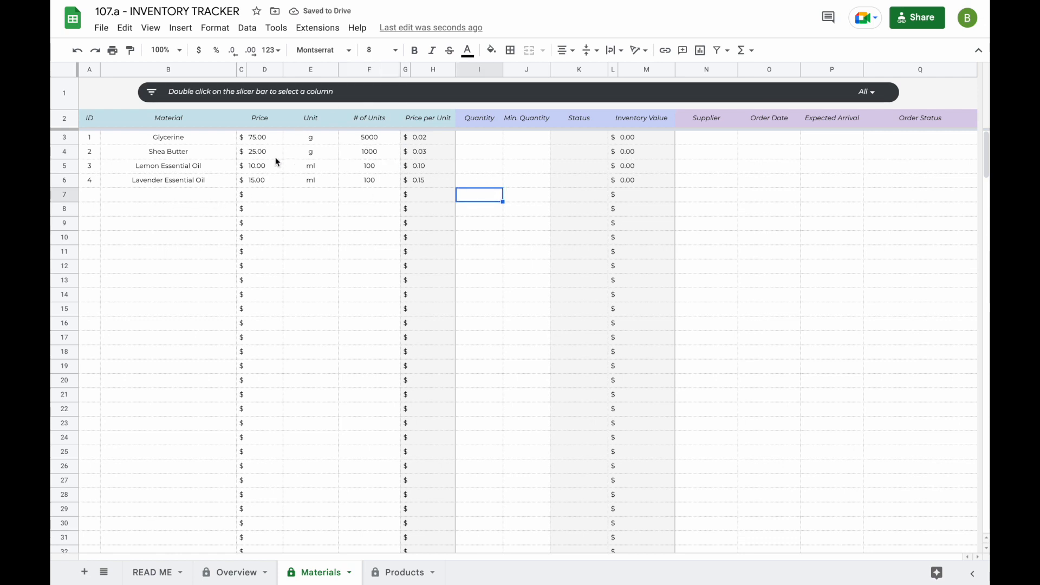
left_click(478, 144)
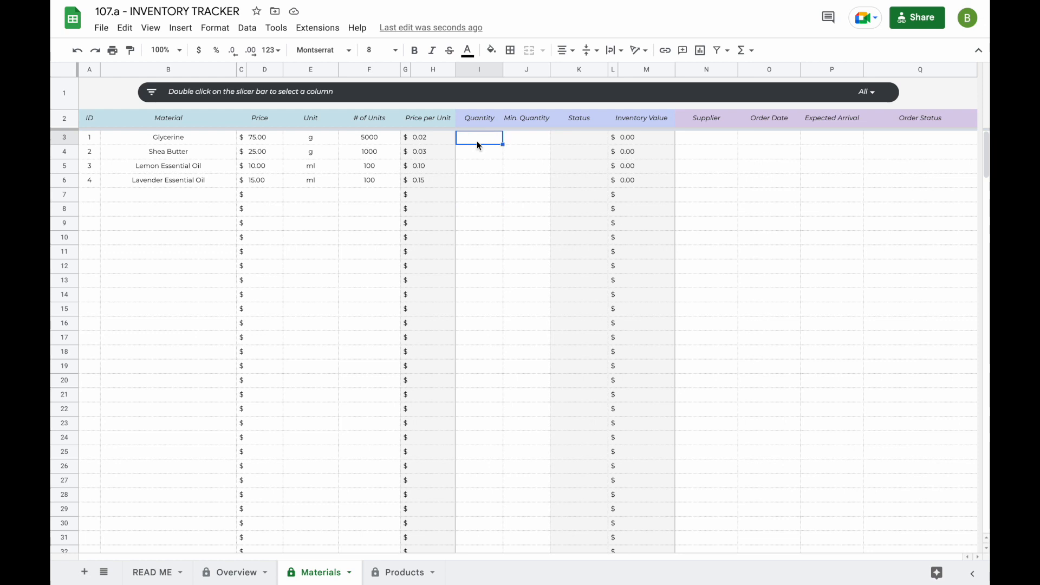
type("2500")
key("Return")
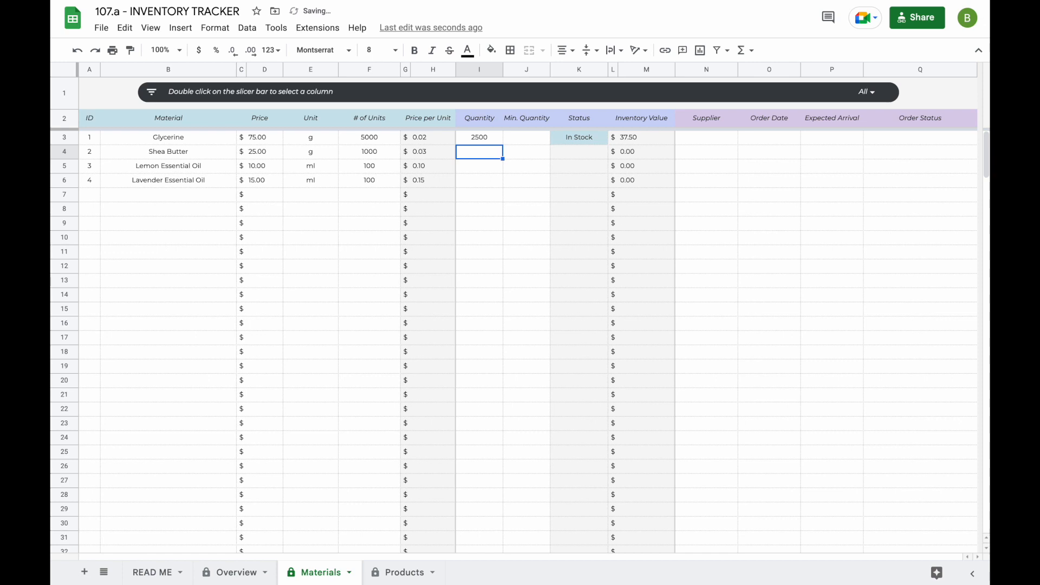
left_click(529, 140)
type("3500")
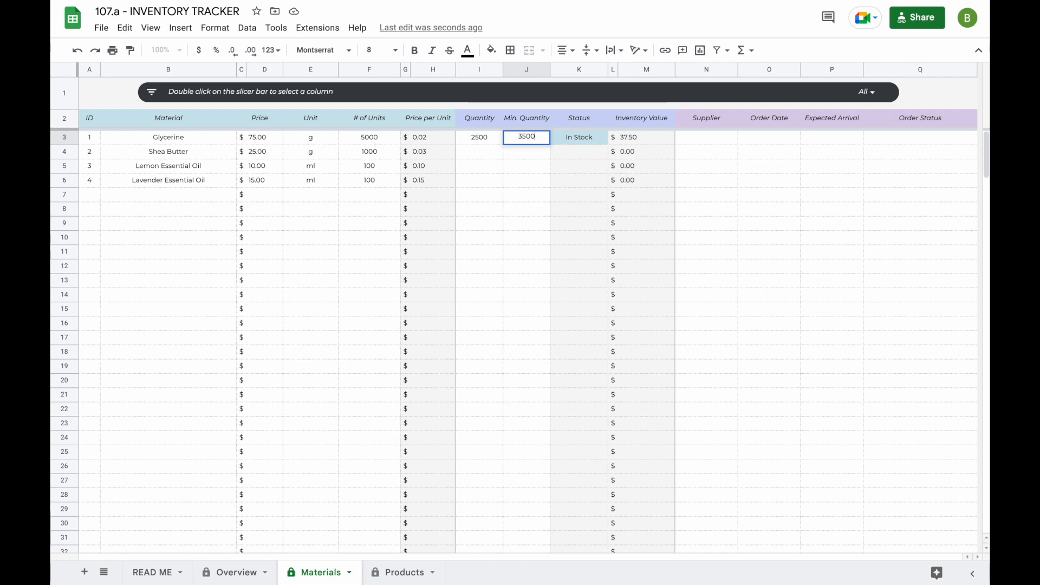
key("Return")
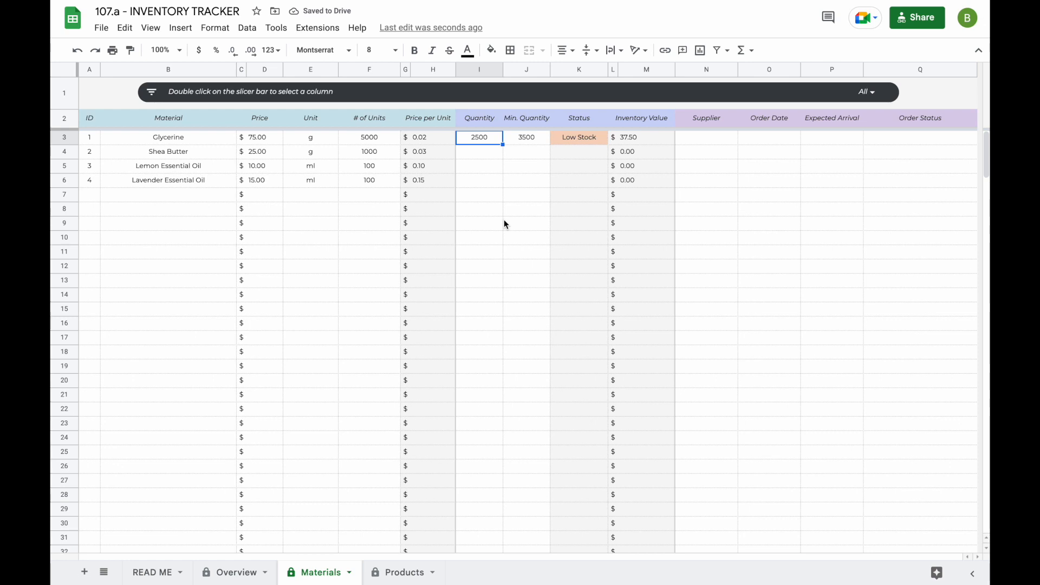
- Try a quantity of 0 for Glycerine, and finally set its quantity to 5000
type("0")
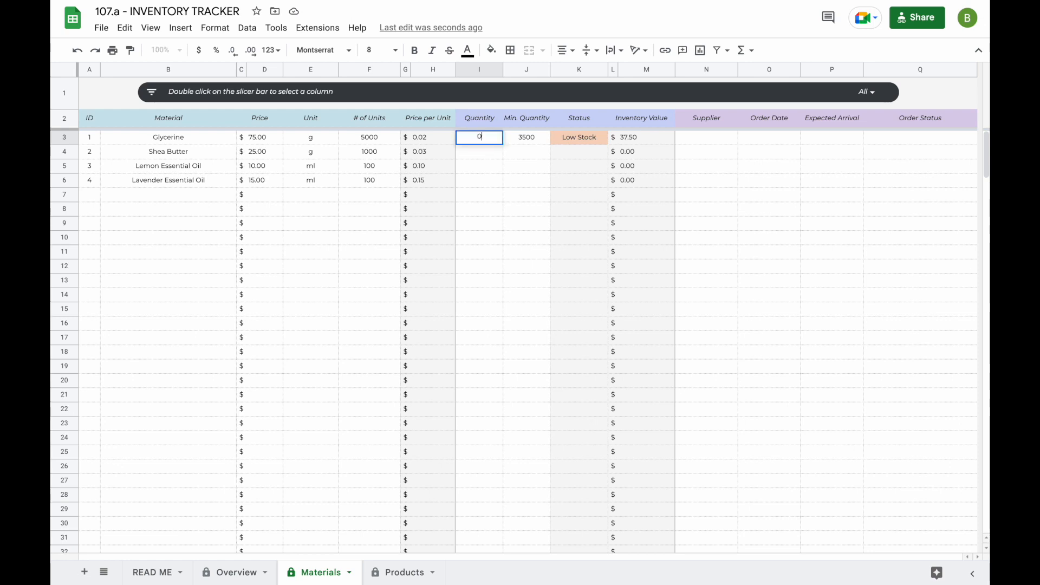
key("Return")
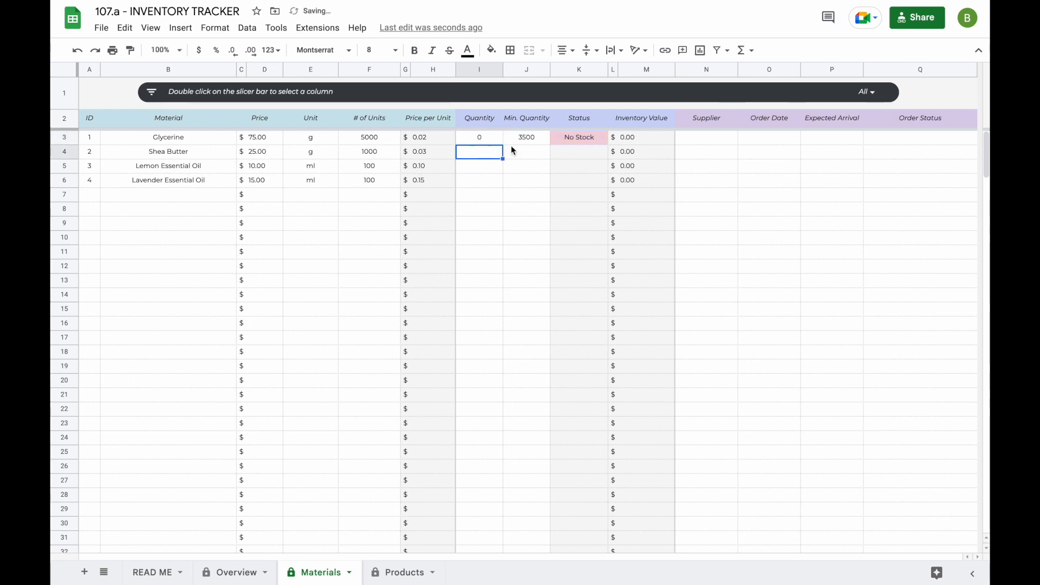
left_click(486, 137)
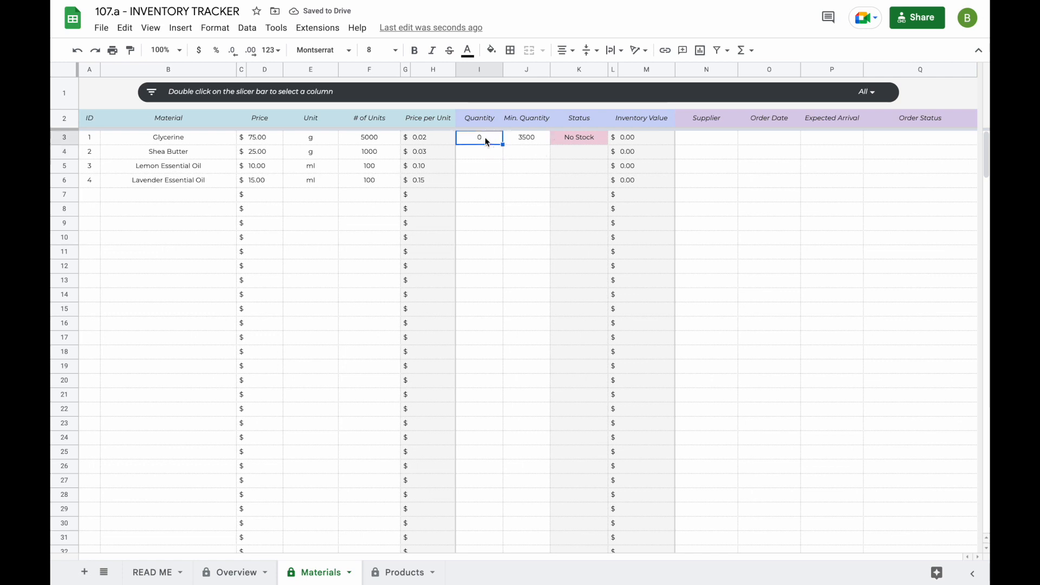
type("5000")
key("Return")
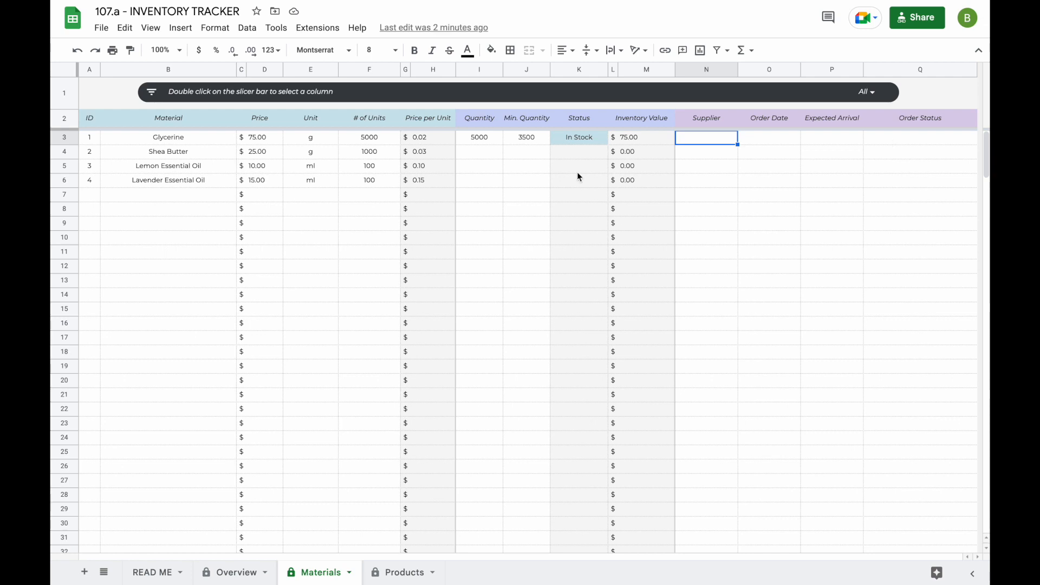
- Enter quantity and minimum quantity: 3500 and 5000 for Shea Butter, 0 and 500 for Lemon Essential Oil, 100 and 50 for Lavender Essential Oil
left_click(484, 154)
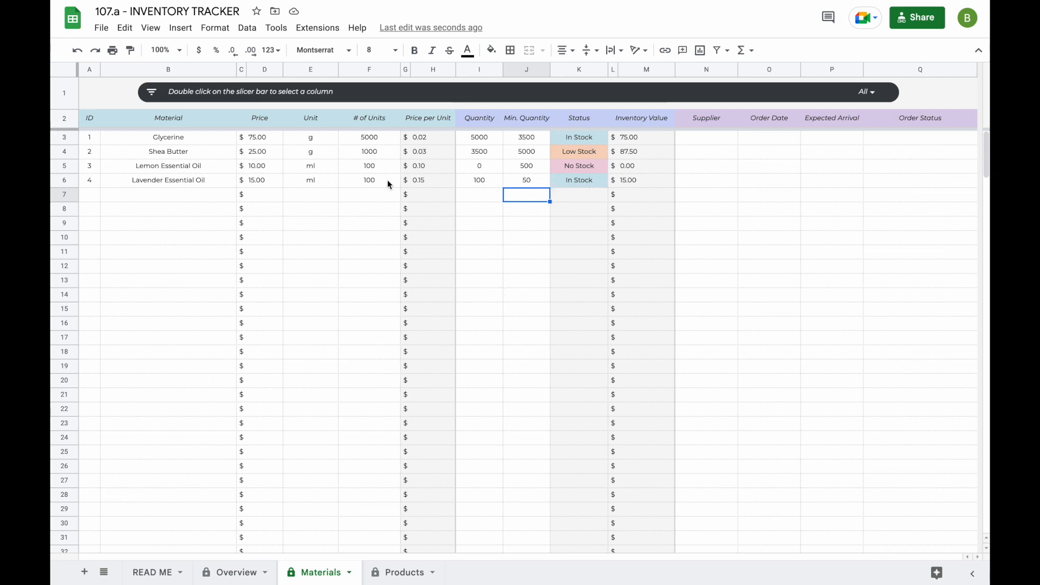
key("Down")
key("Down")
key("Down")
key("Down")
key("Down")
key("Down")
key("Down")
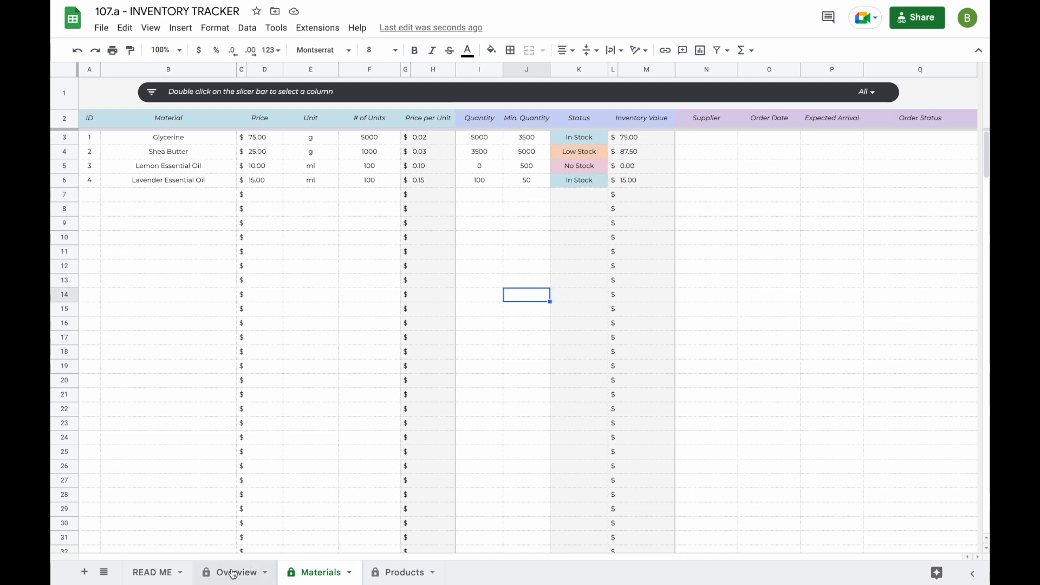
- On the Overview sheet, examine the stock status shares in the Materials doughnut chart
left_click(231, 572)
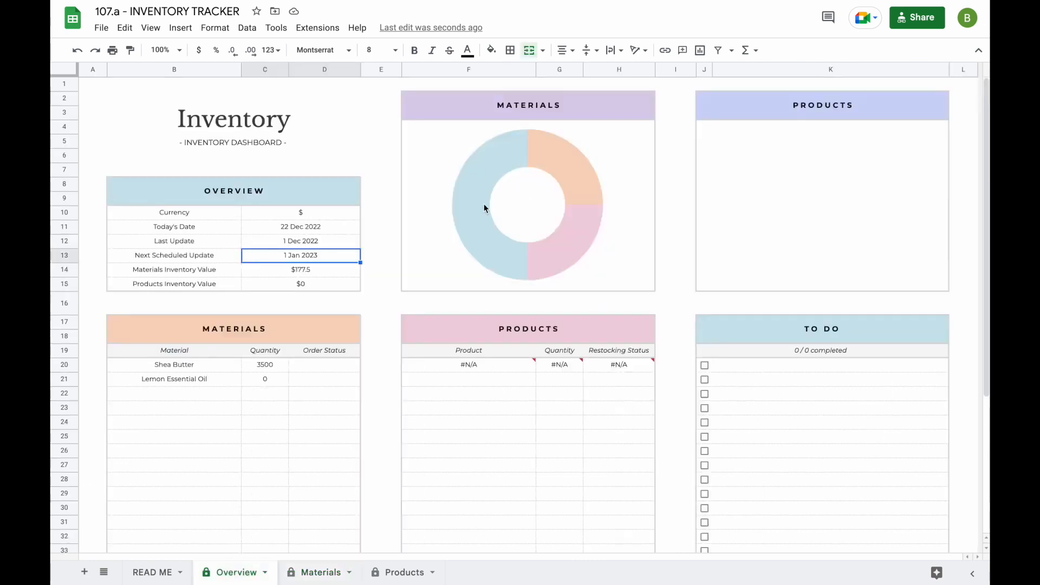
left_click(612, 183)
mouse_move(556, 162)
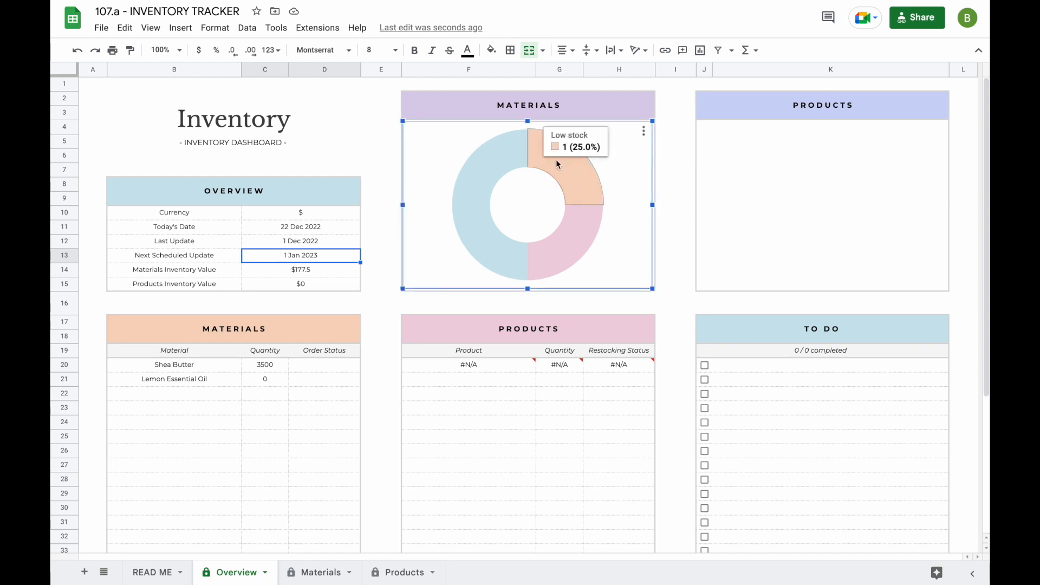
mouse_move(574, 249)
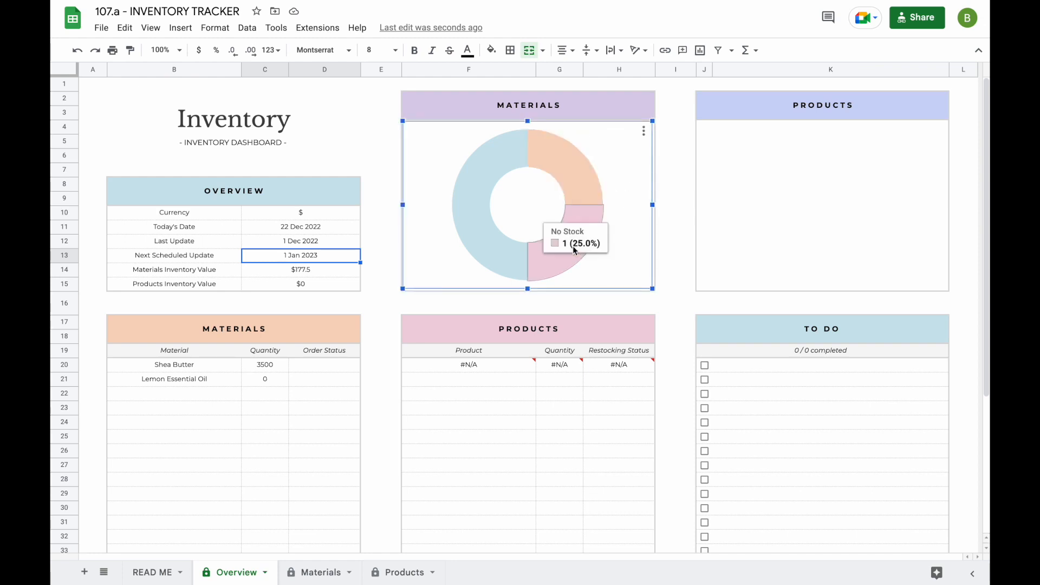
mouse_move(472, 255)
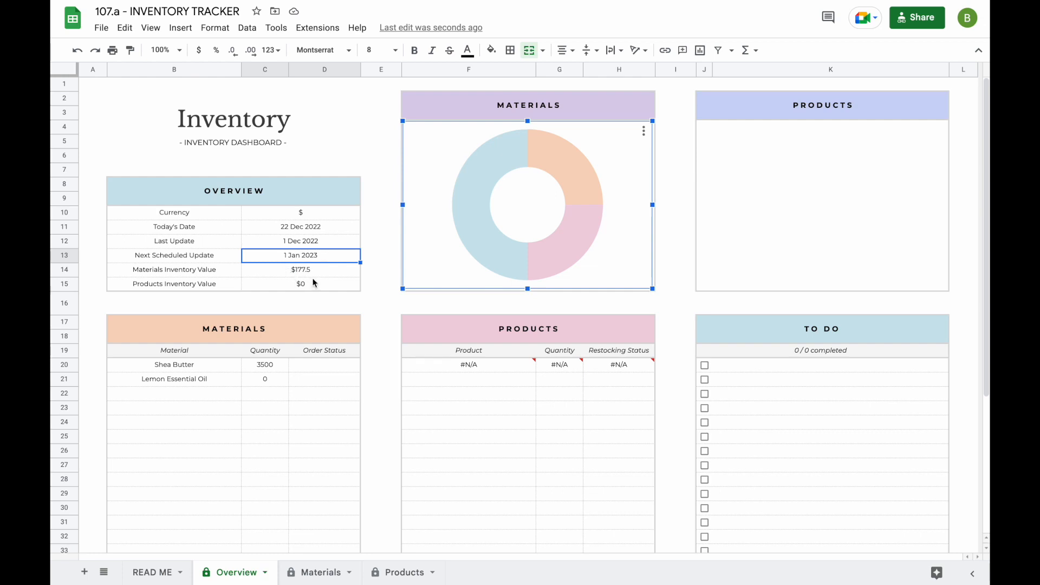
- On the Materials sheet, check which column the slicer filters in its settings and close them
left_click(320, 572)
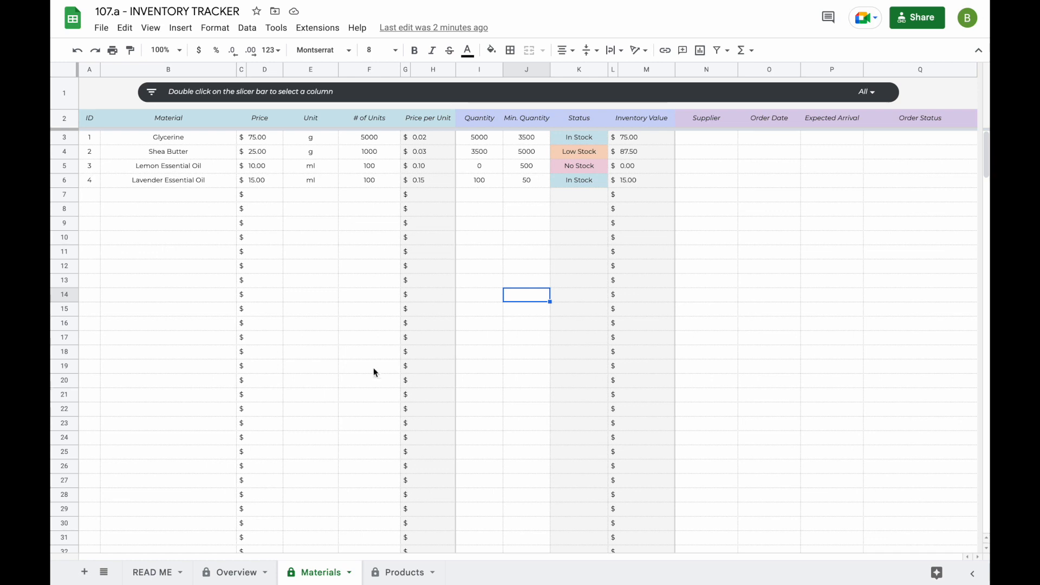
scroll(374, 371, "down", 5)
scroll(373, 371, "up", 6)
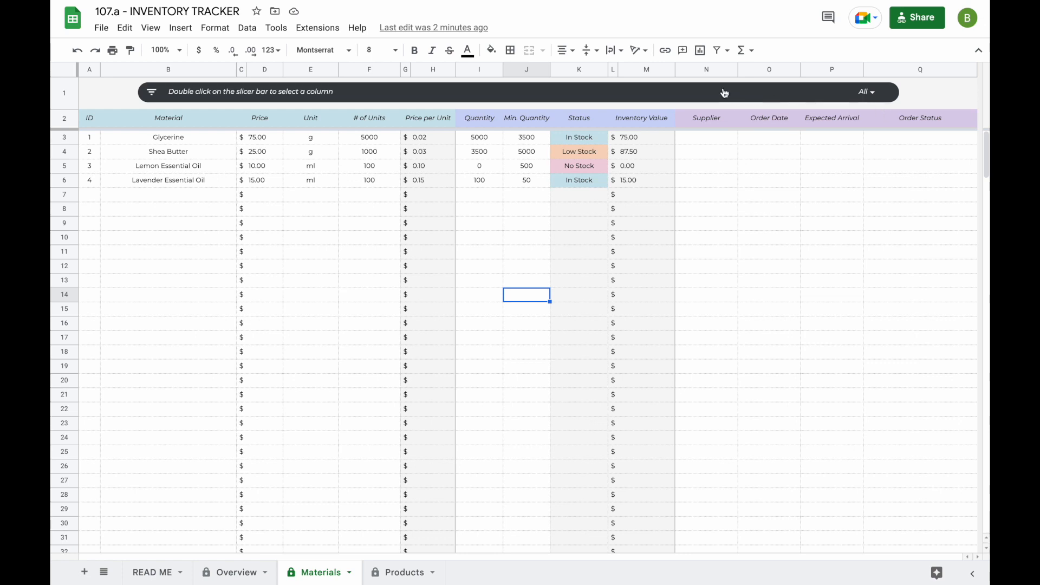
double_click(674, 94)
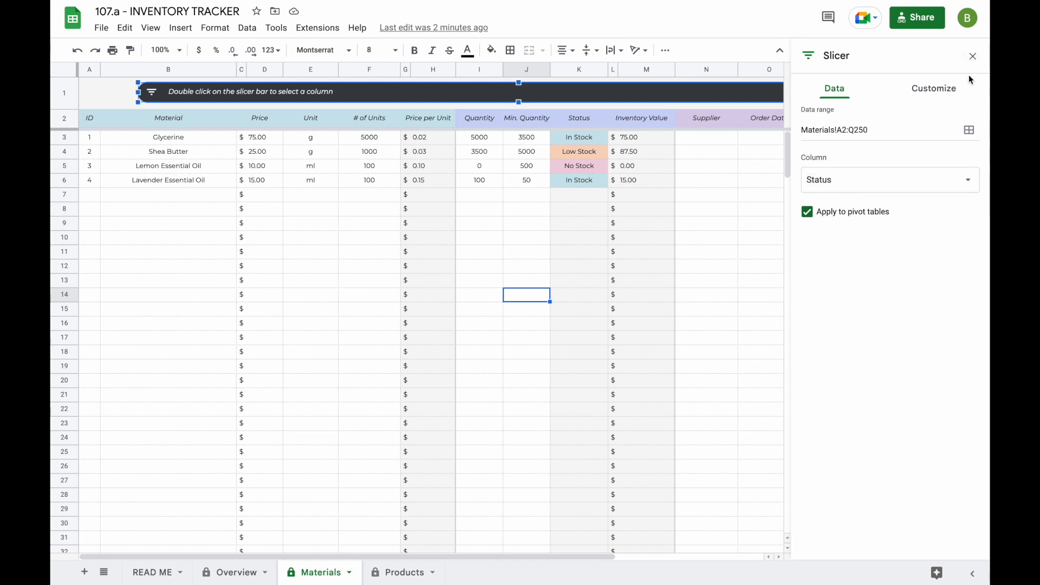
left_click(973, 59)
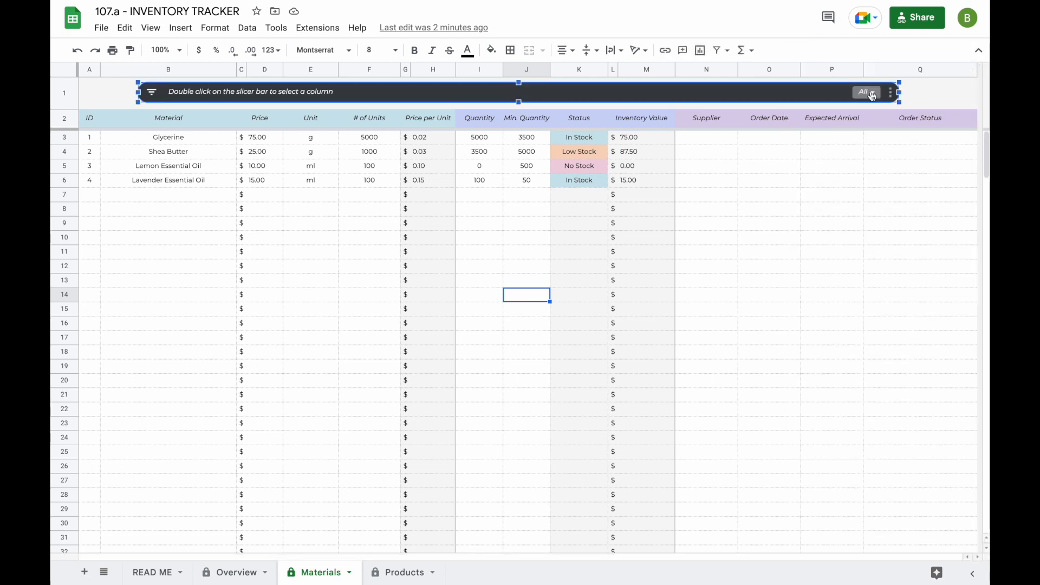
- Filter the materials by status with the slicer, excluding (Blanks) and In Stock, and accept the protected-range edit
left_click(872, 94)
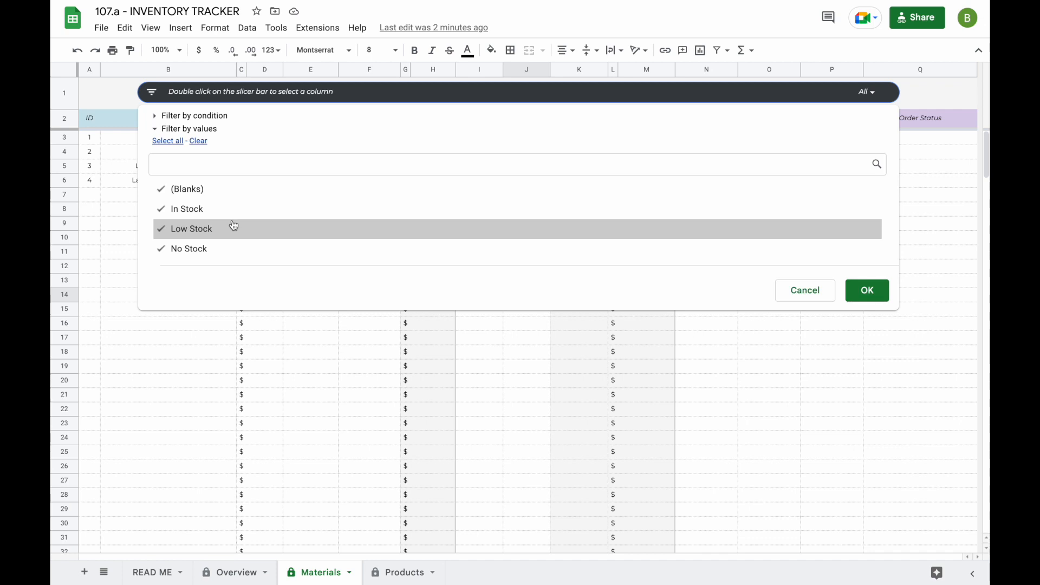
left_click(217, 195)
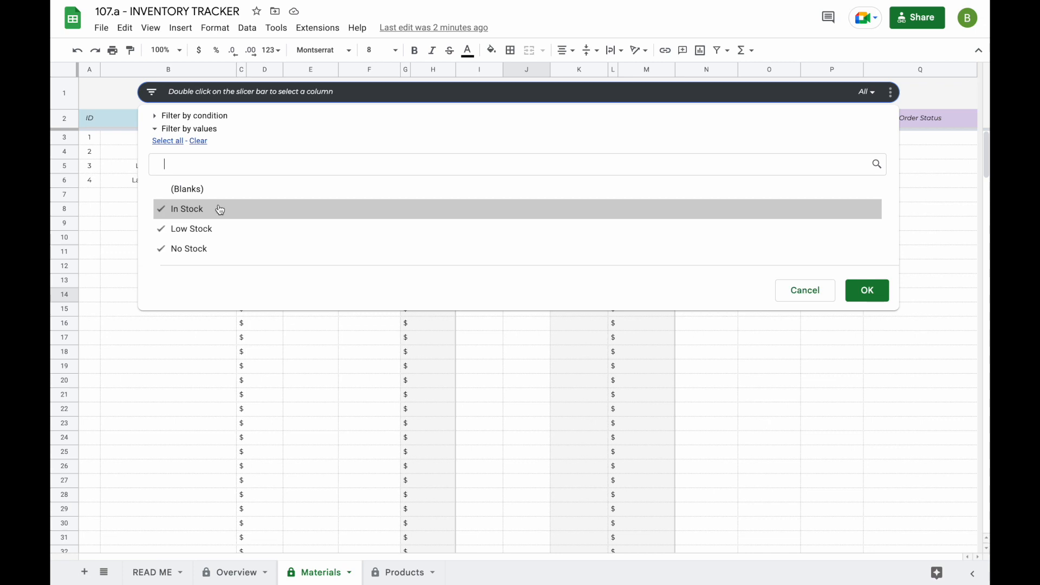
left_click(220, 210)
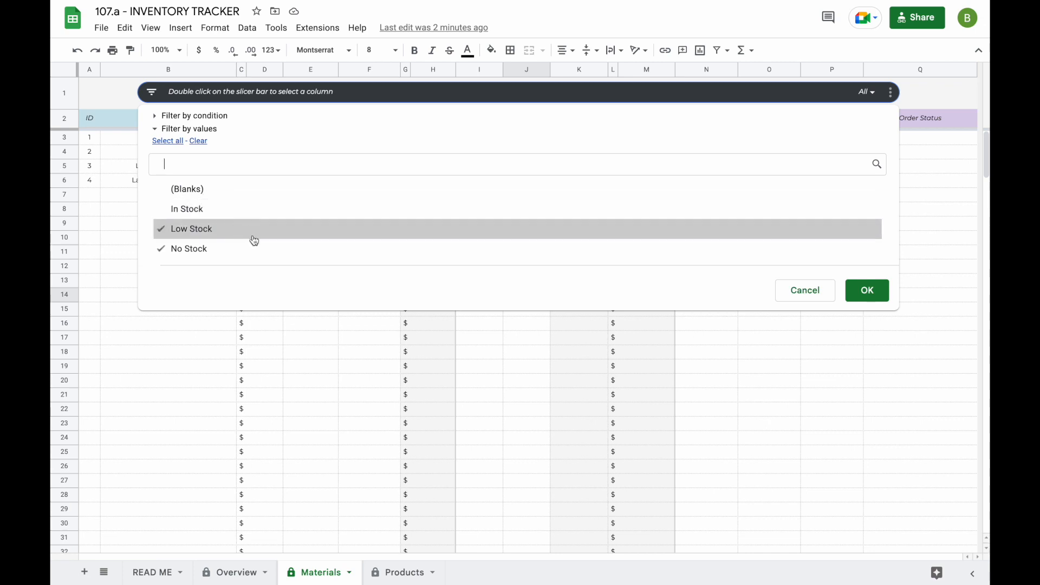
left_click(867, 290)
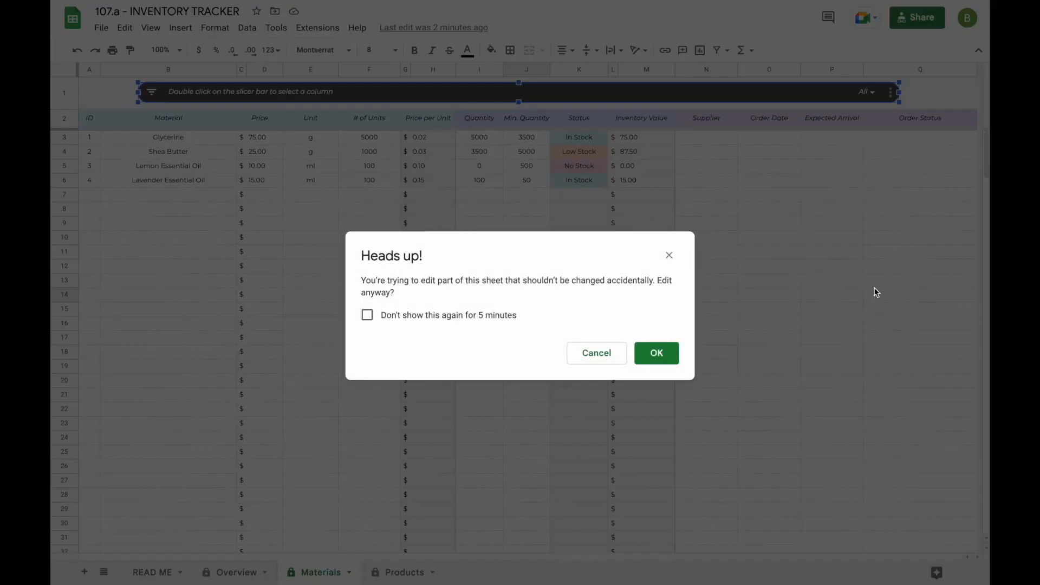
left_click(664, 354)
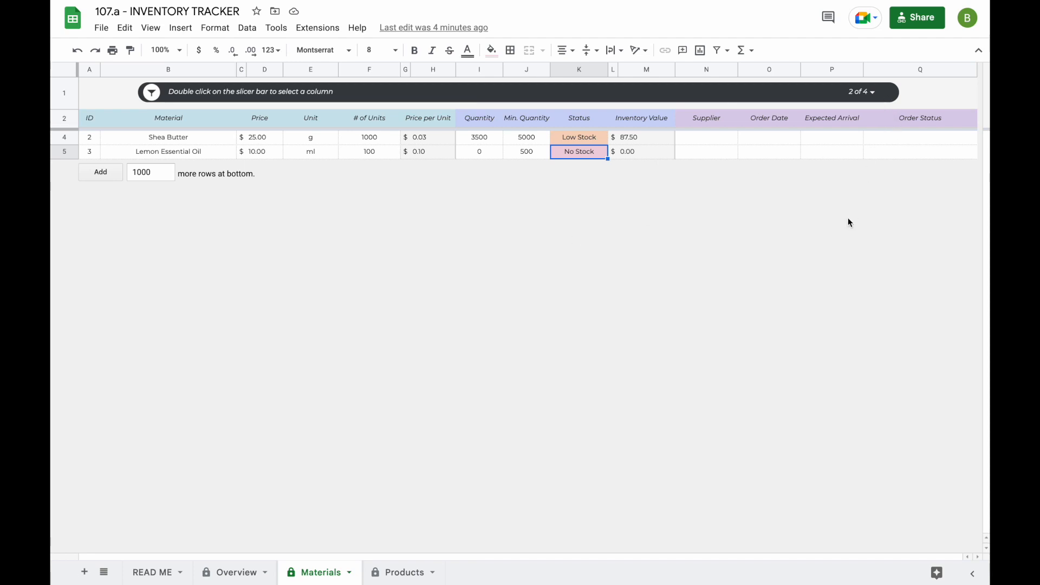
- Include In Stock in the materials slicer filter again and accept the protected-range edit
left_click(873, 92)
left_click(259, 229)
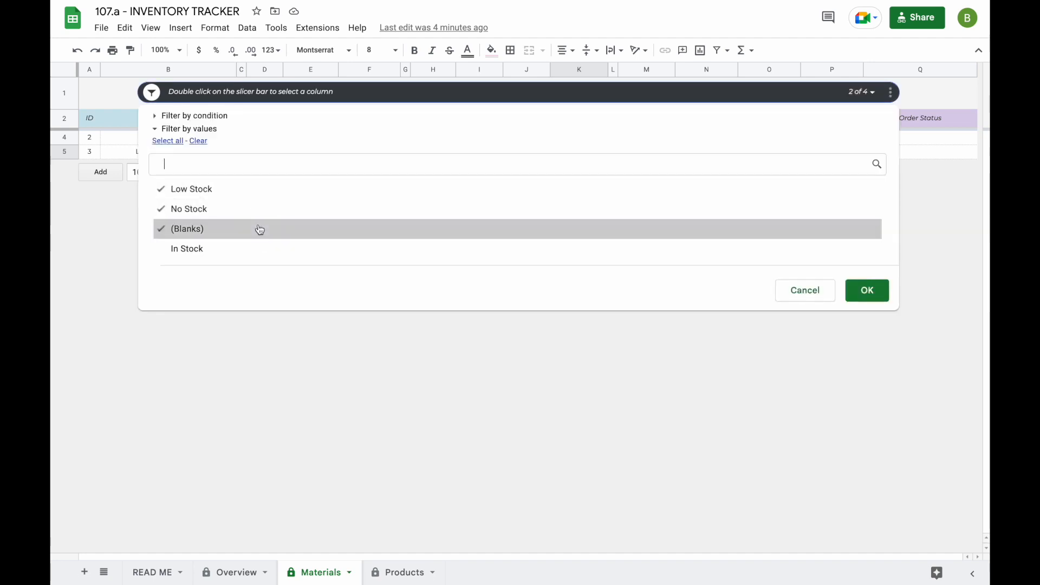
left_click(266, 250)
left_click(880, 291)
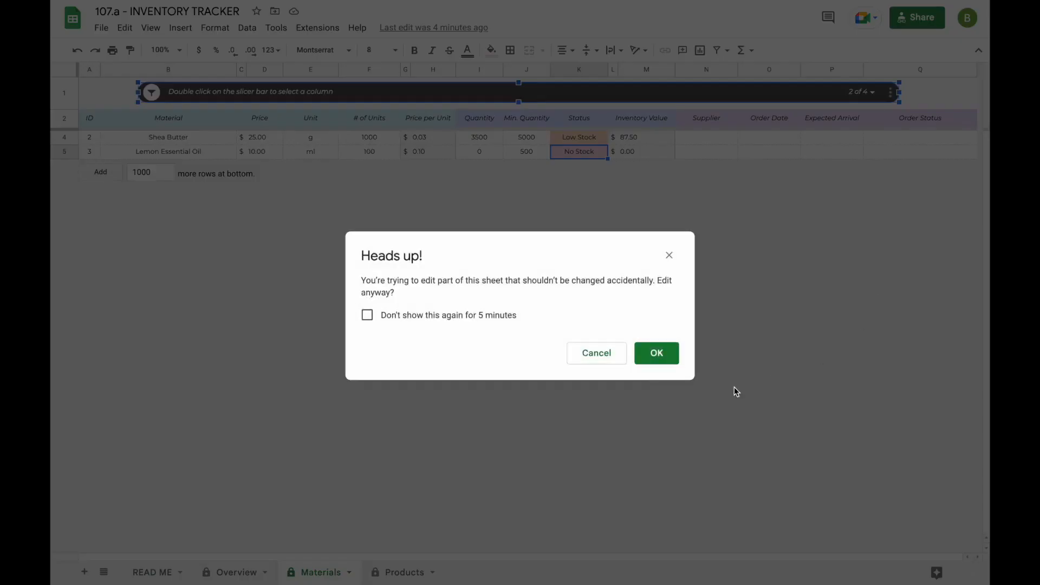
left_click(658, 354)
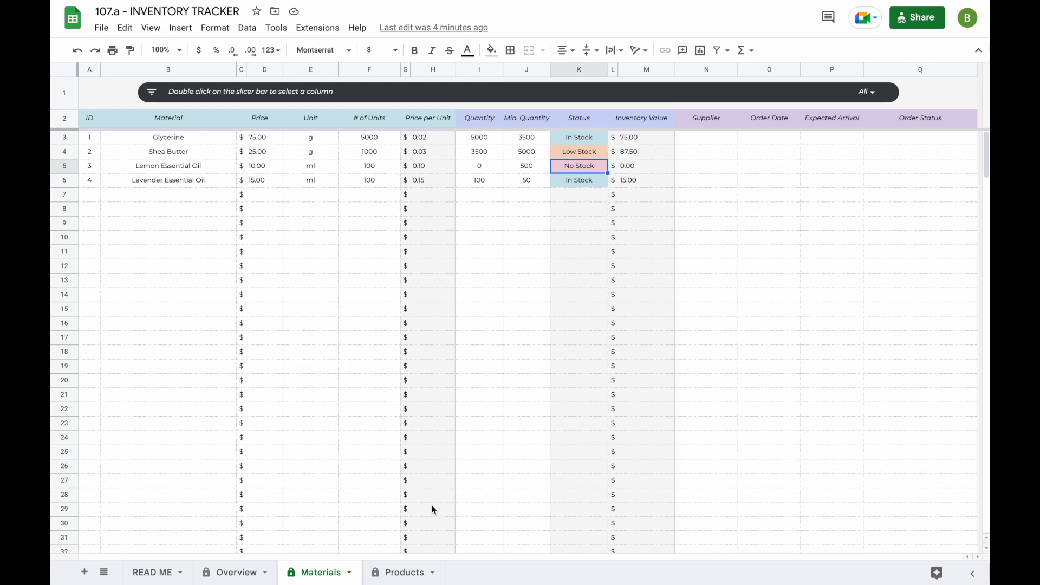
- On the Products sheet, look over the empty Item, SKU, Sale Price and Min. Quantity columns
left_click(400, 570)
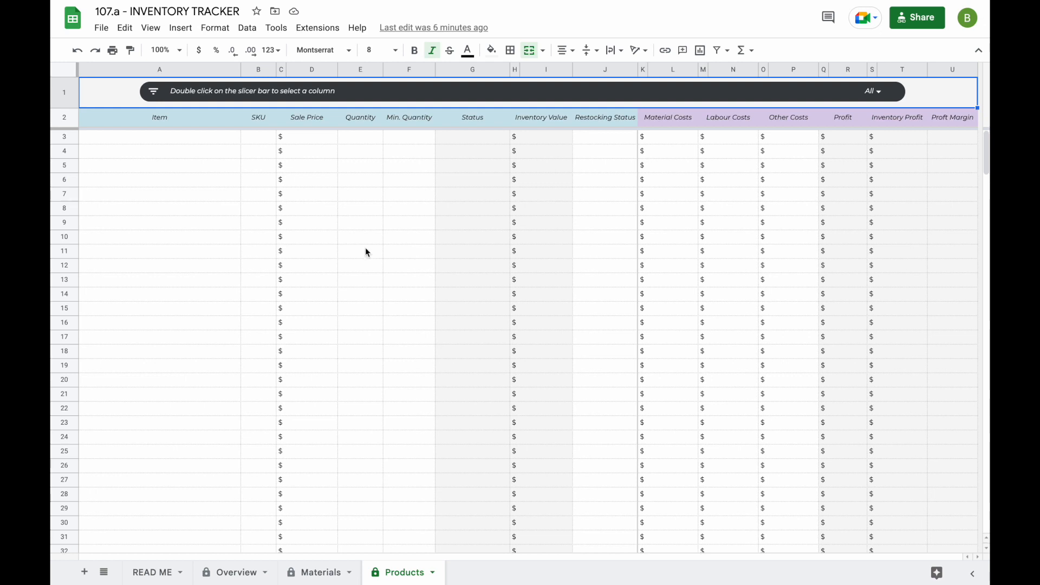
left_click_drag(164, 142, 151, 262)
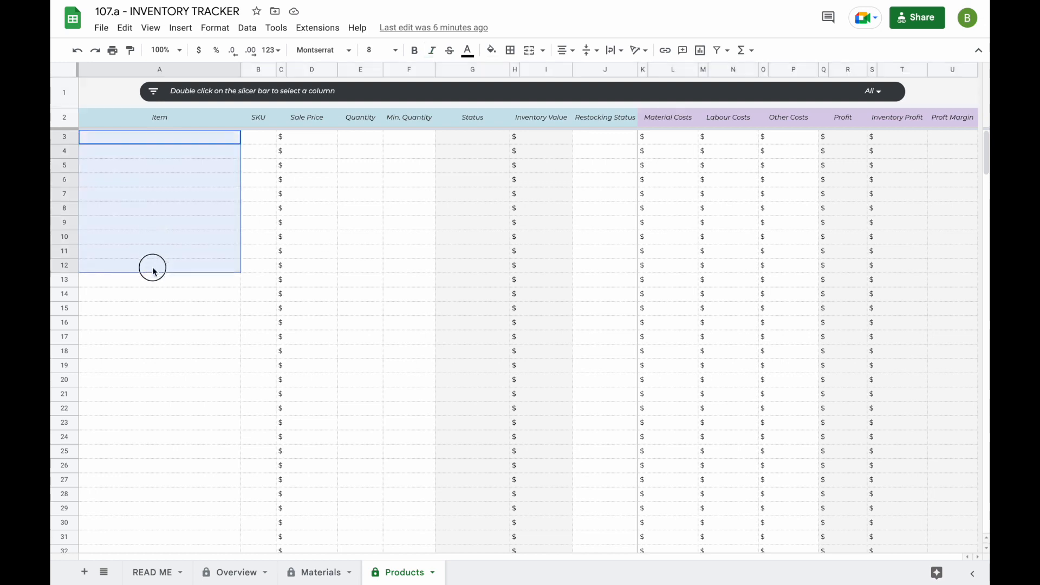
left_click(263, 139)
left_click_drag(263, 142, 248, 267)
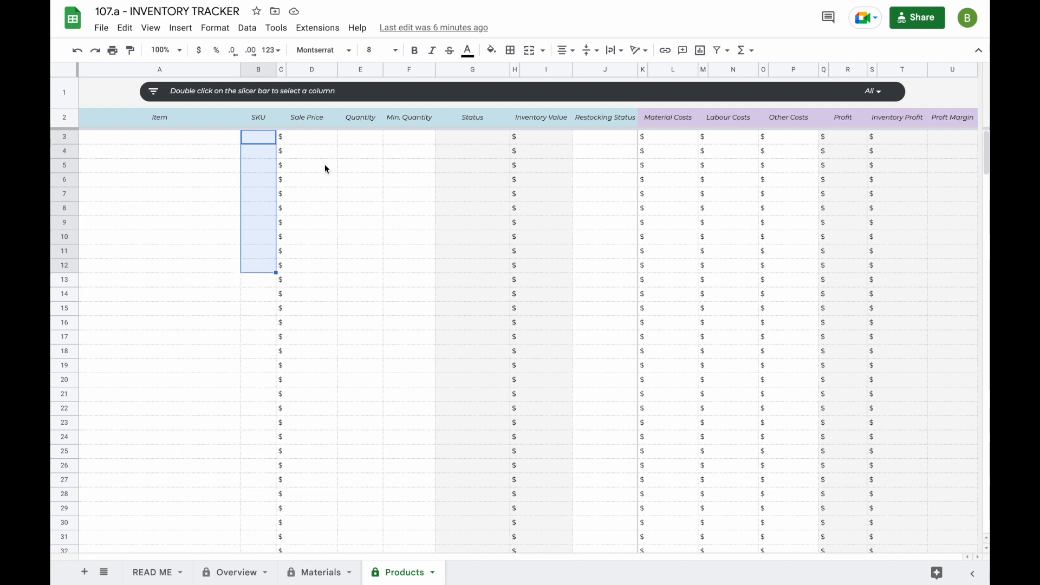
left_click_drag(317, 139, 311, 268)
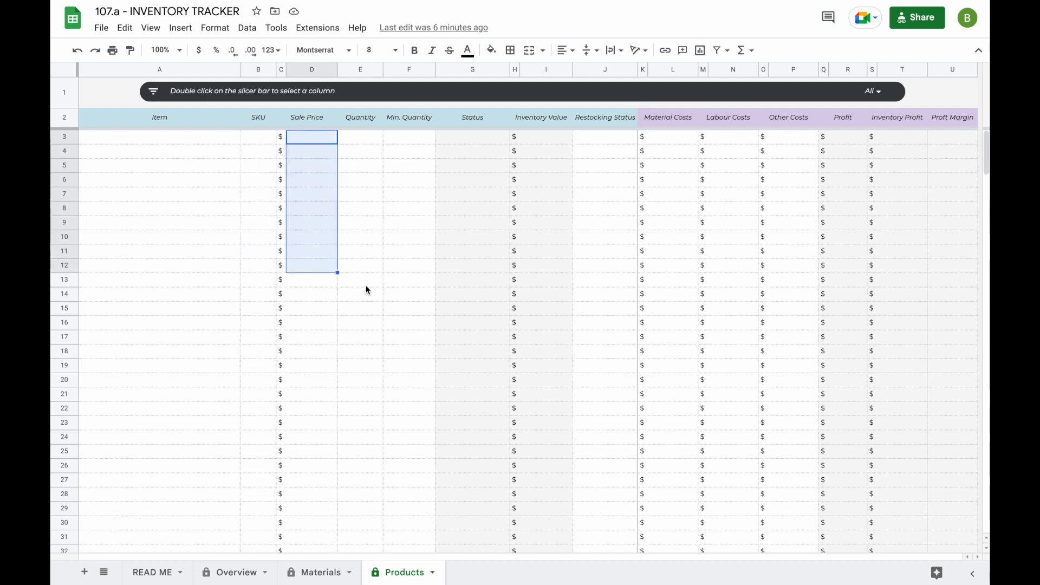
left_click_drag(417, 268, 408, 143)
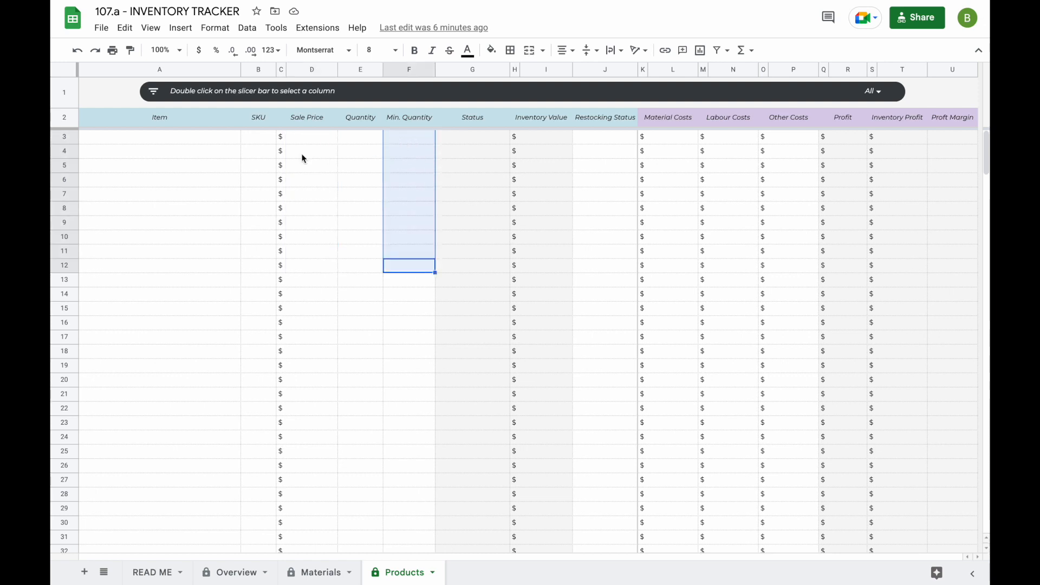
- Add the product Soap Bar Lemon in row 3 with SKU 1 and a sale price of 7.95
left_click(165, 144)
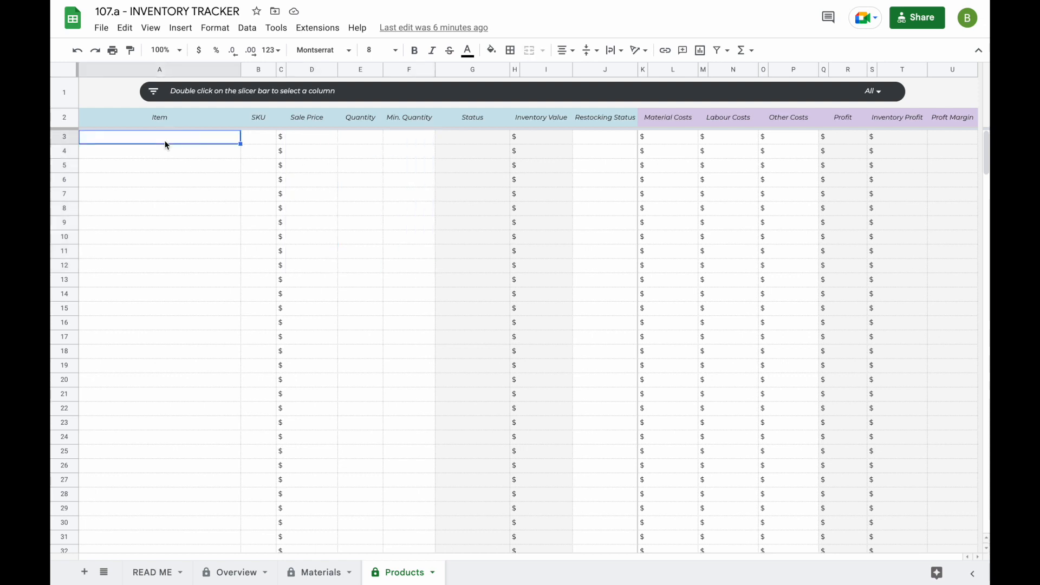
type("Soap Bar Lemon")
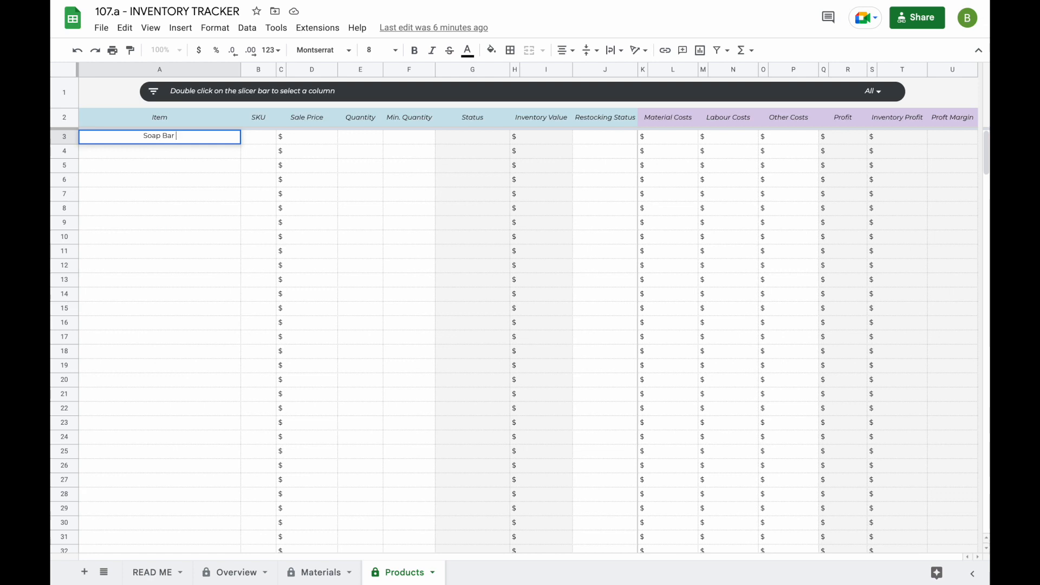
key("Return")
left_click(261, 139)
type("1")
left_click(317, 142)
type("7.95")
key("Return")
- Enter a quantity of 10 and a minimum quantity of 50 for Soap Bar Lemon
key("Up")
key("Right")
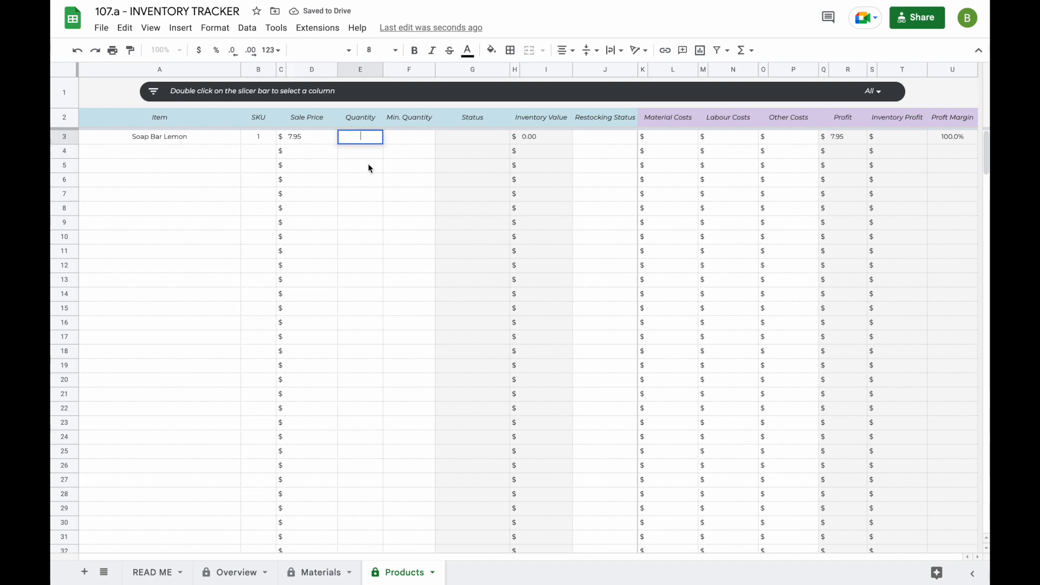
type("10")
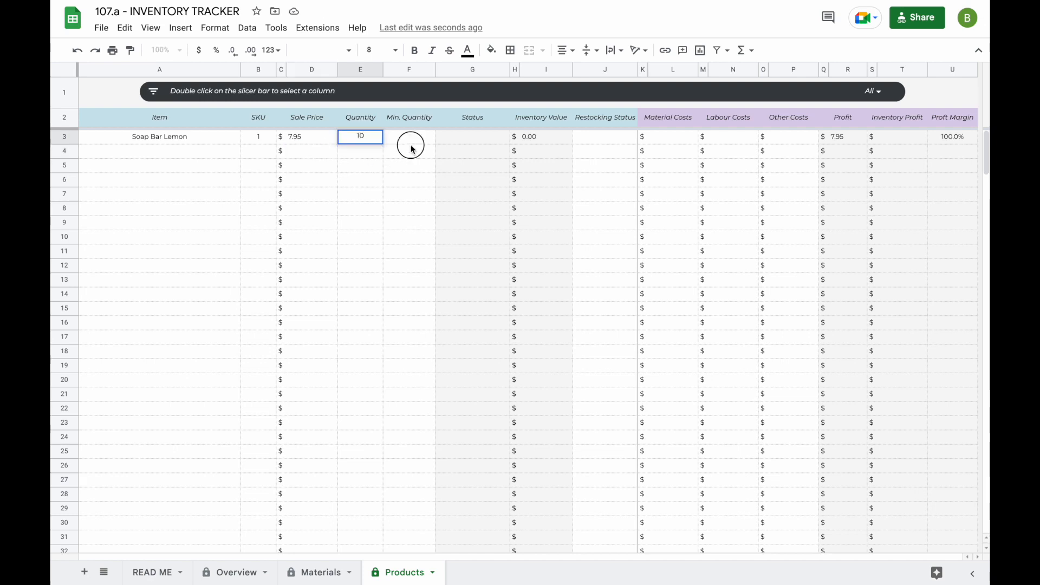
left_click(411, 146)
left_click(414, 135)
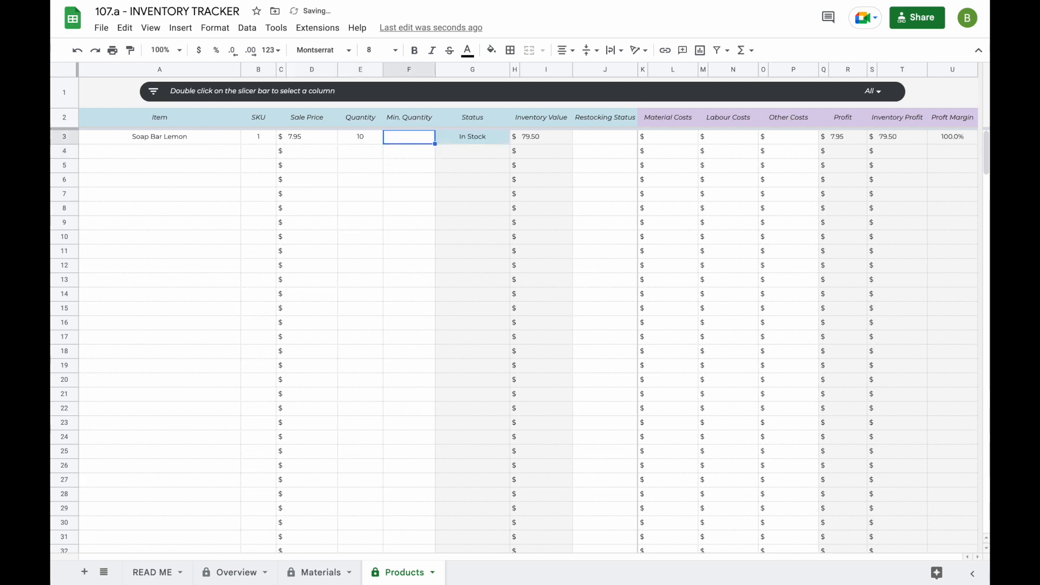
type("50")
key("Return")
key("Left")
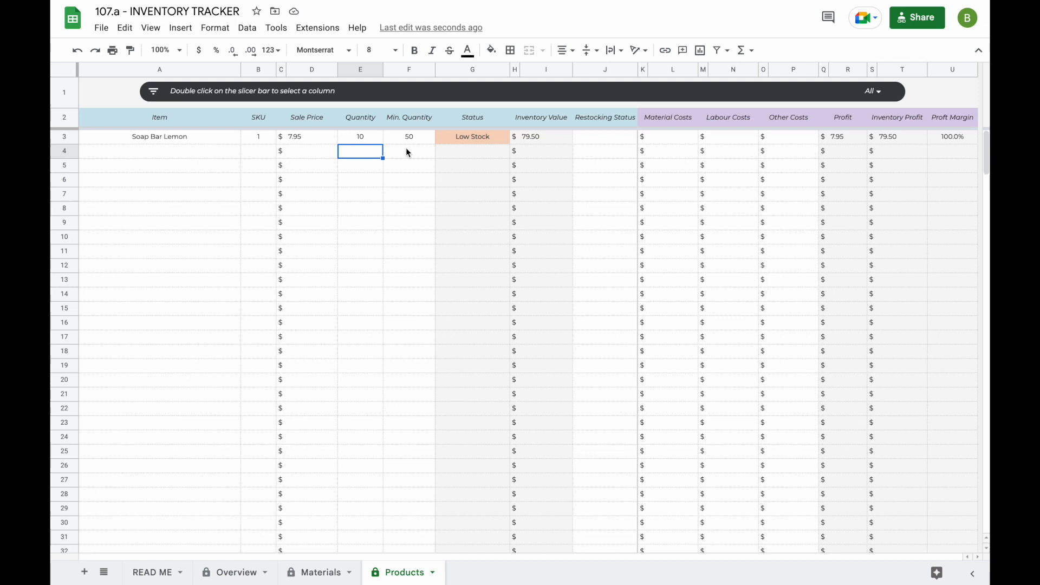
- Change the quantity of Soap Bar Lemon to 75 and enter Creating Soap as its restocking status
left_click(366, 139)
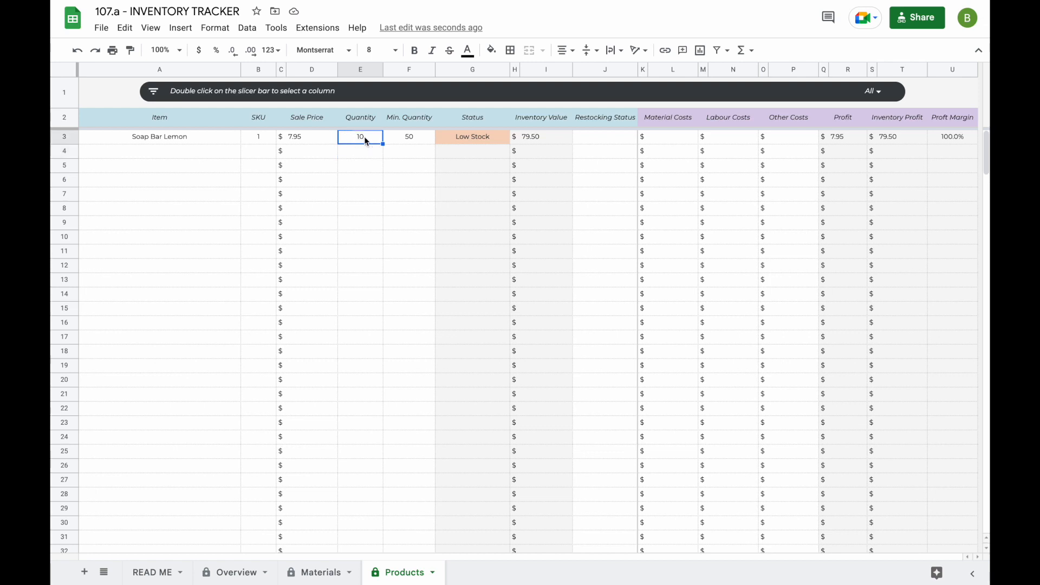
type("75")
key("Return")
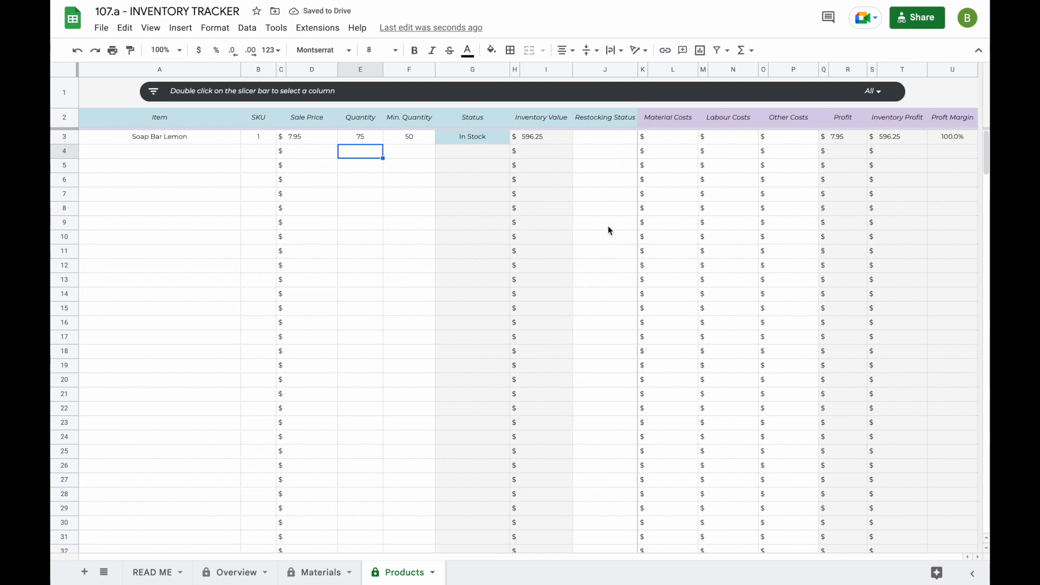
left_click(601, 140)
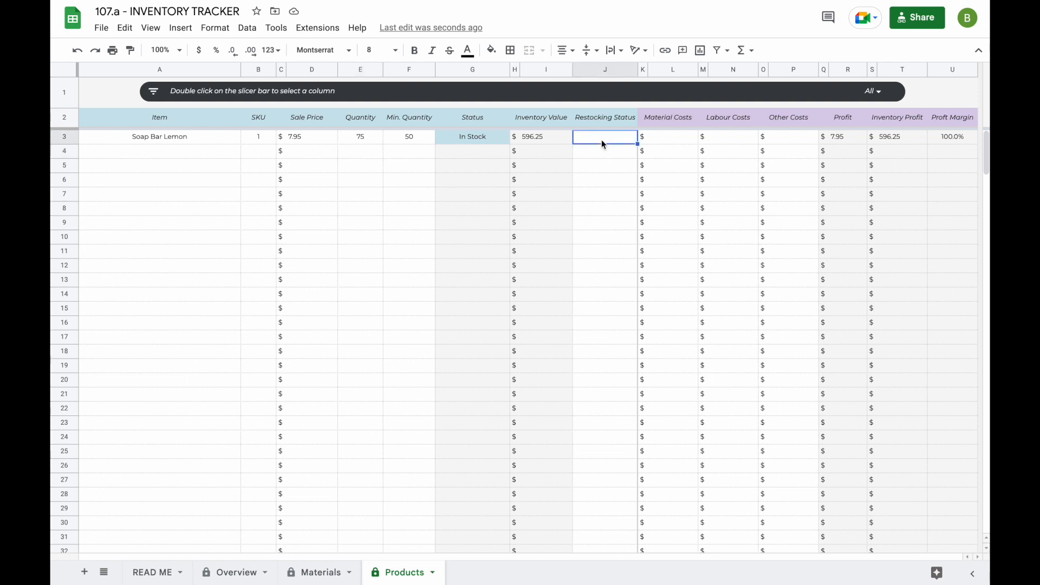
type("Creating Soap")
key("Return")
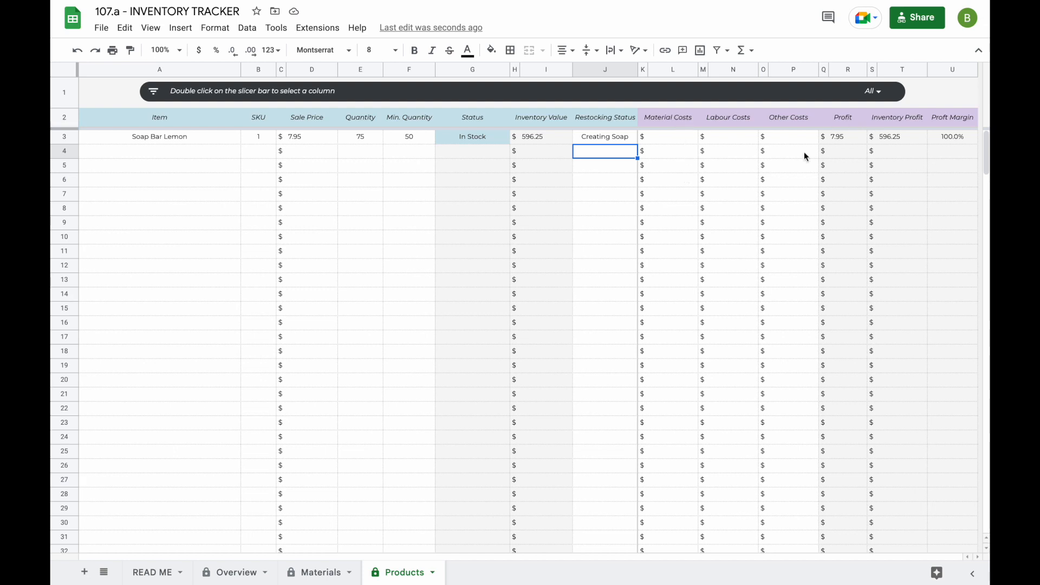
- Enter material costs of 2, labour costs of 1 and other costs of 0.50 for Soap Bar Lemon, and check its profit
left_click(675, 142)
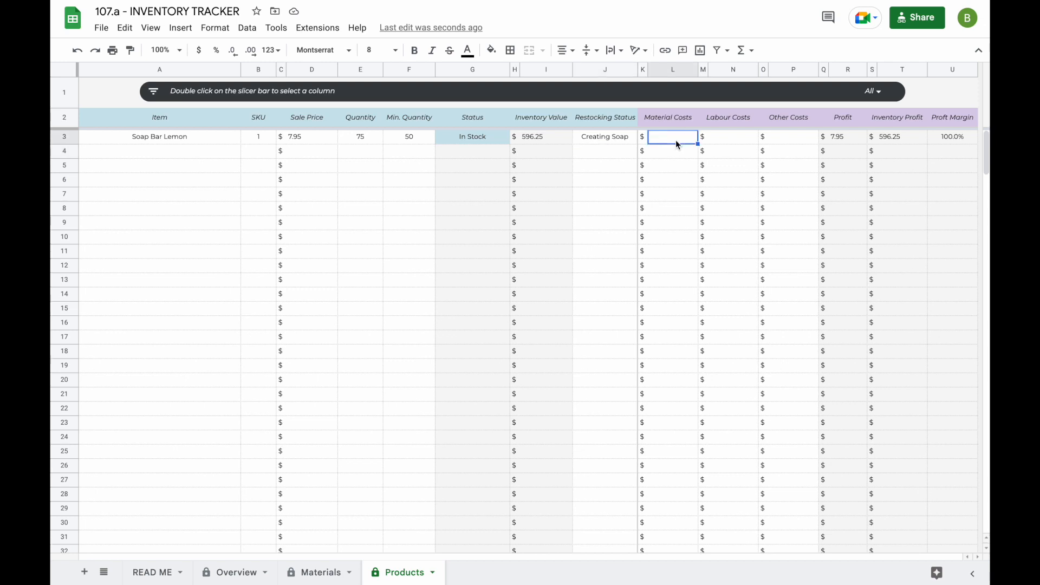
type("2")
key("Return")
left_click(725, 142)
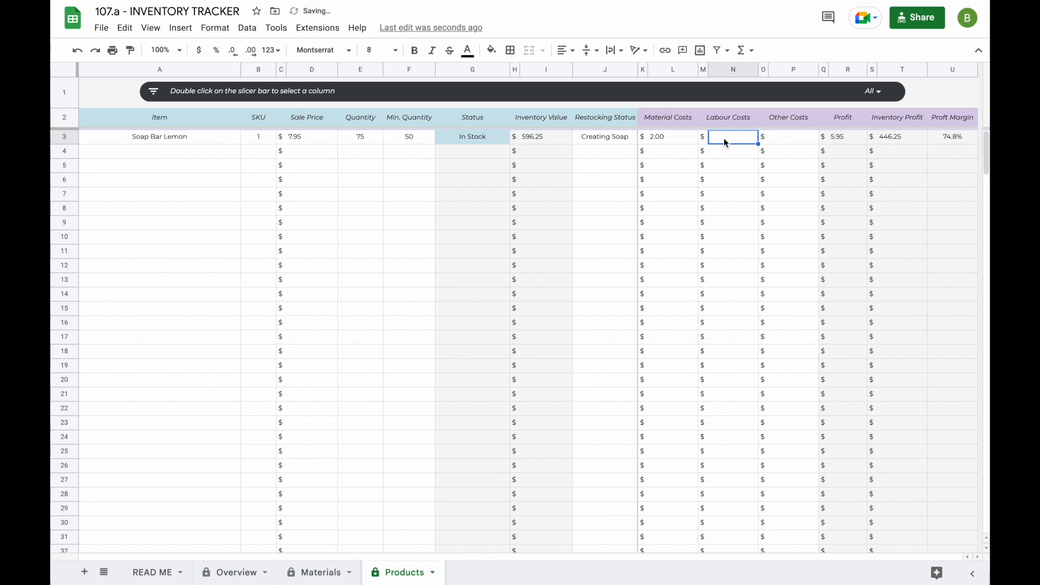
type("1")
left_click(776, 139)
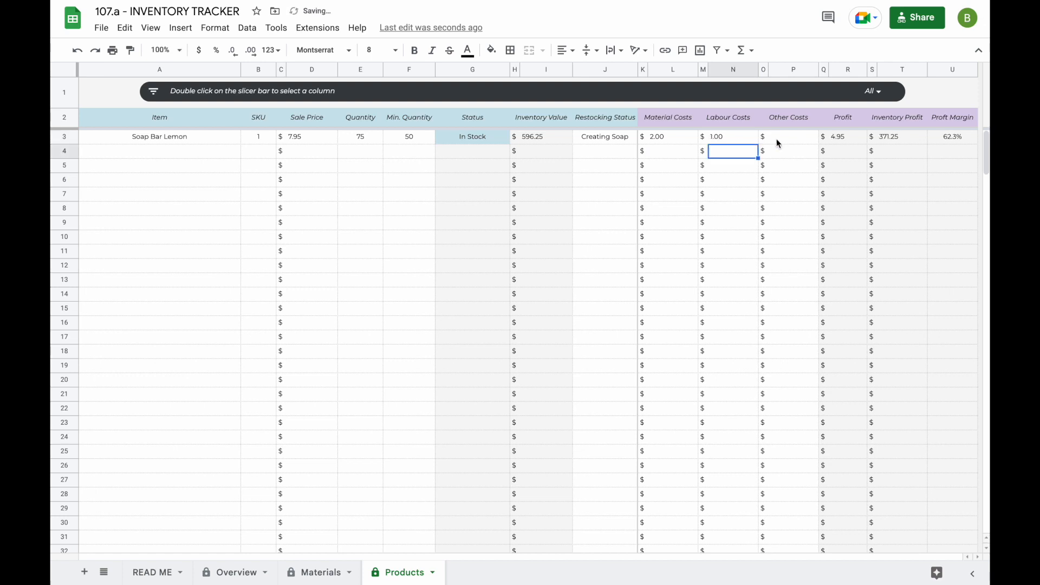
type("0.50")
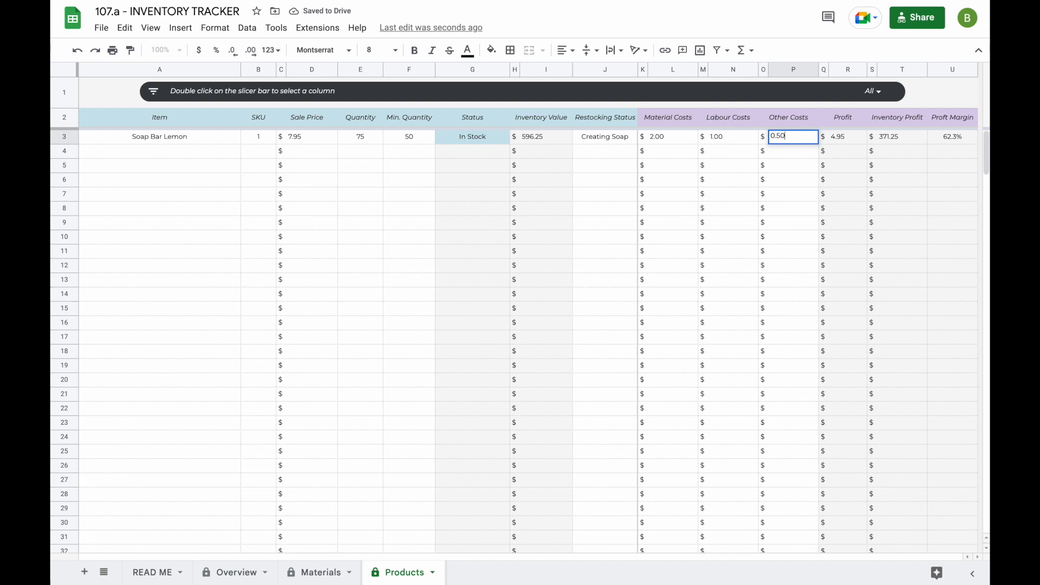
key("Return")
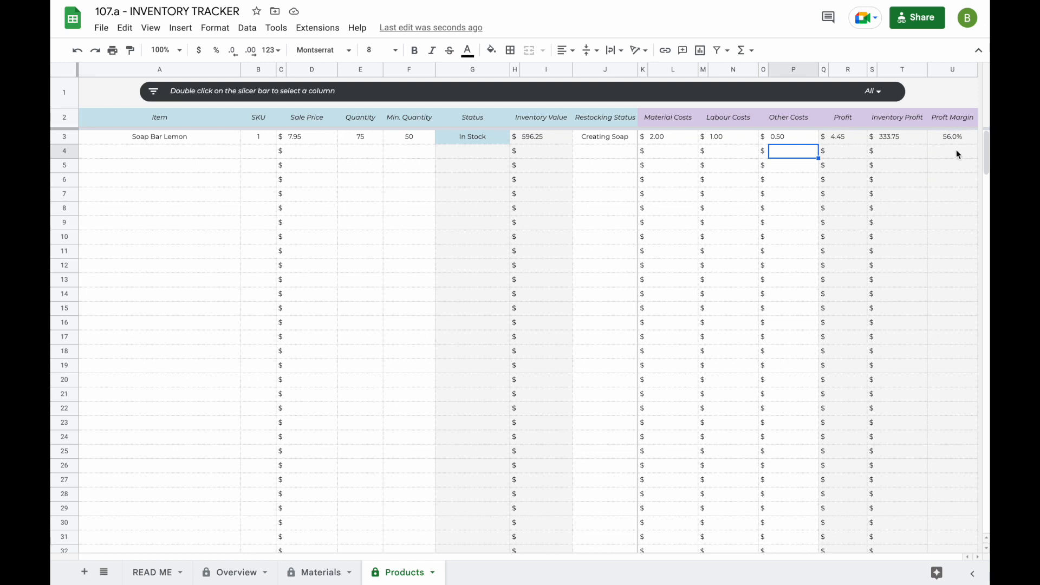
left_click(858, 154)
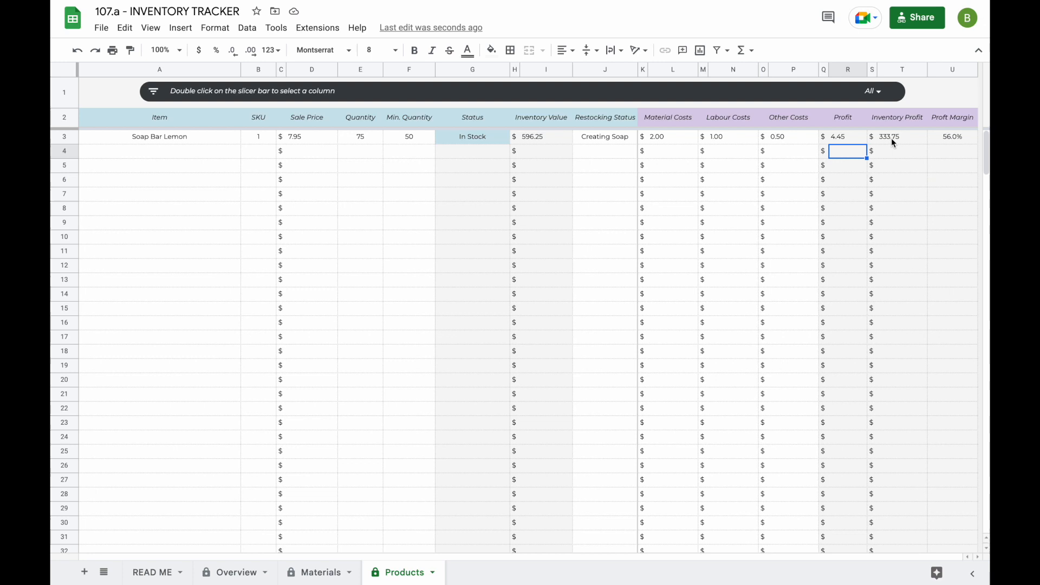
left_click(838, 140)
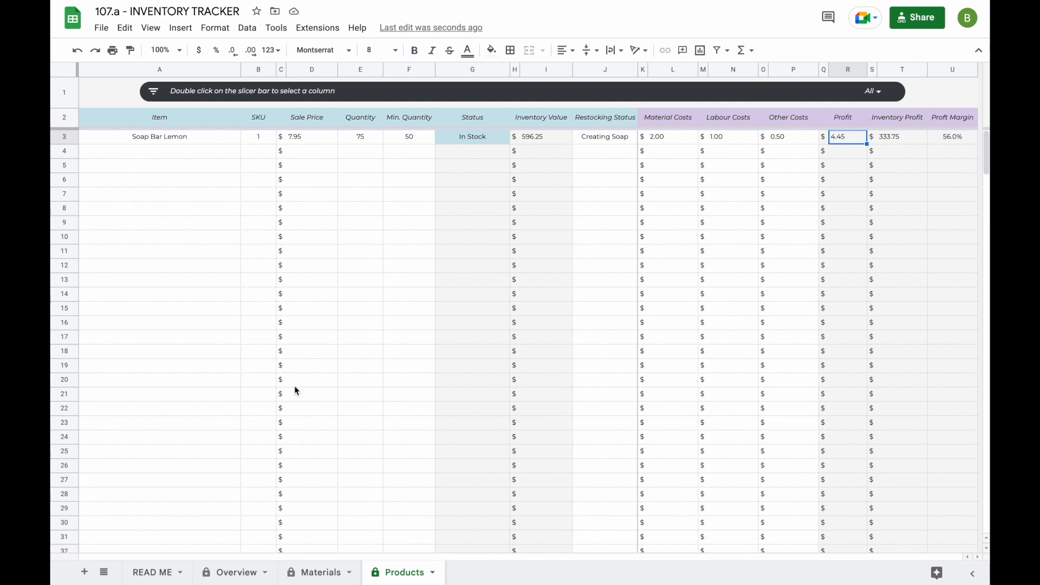
- Add the product Soap Bar Lavender in row 4 with SKU 2 and a sale price of 8.95
left_click(196, 151)
type("Soap Bar Lavender")
key("Return")
left_click(260, 154)
type("2")
left_click(311, 153)
type("8.95")
key("Return")
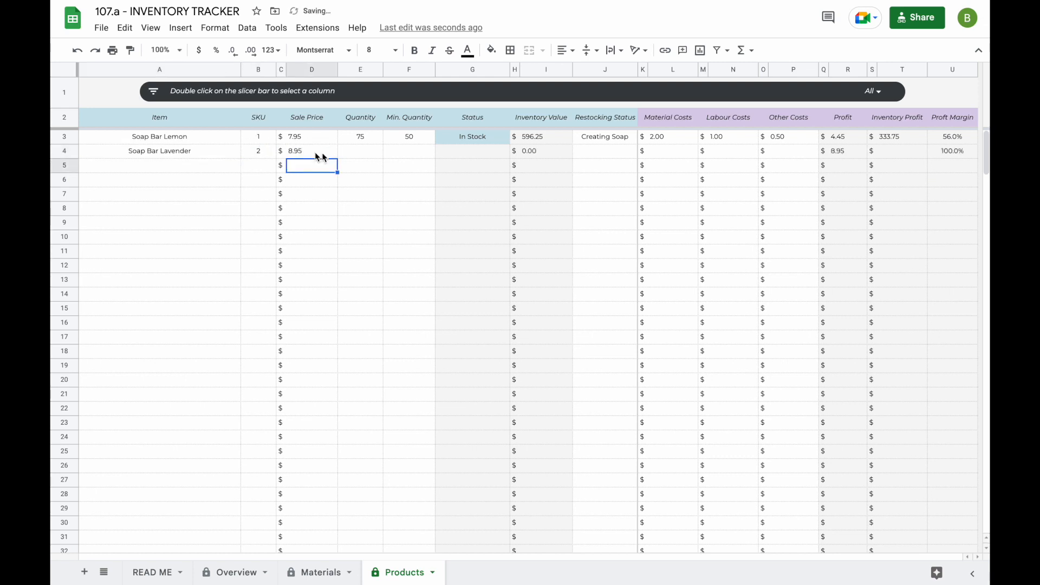
- Enter a quantity of 10 and a minimum quantity of 50 for Soap Bar Lavender
left_click(371, 155)
type("10")
key("Return")
left_click(412, 153)
type("50")
key("Return")
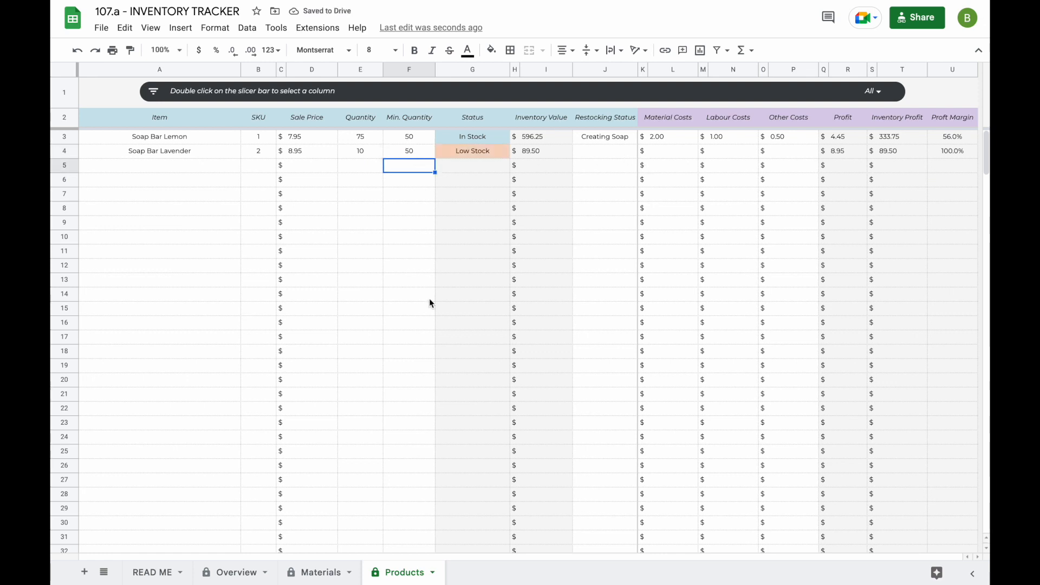
- On the Overview sheet, examine the Products doughnut chart and the Products Inventory Value
left_click(235, 574)
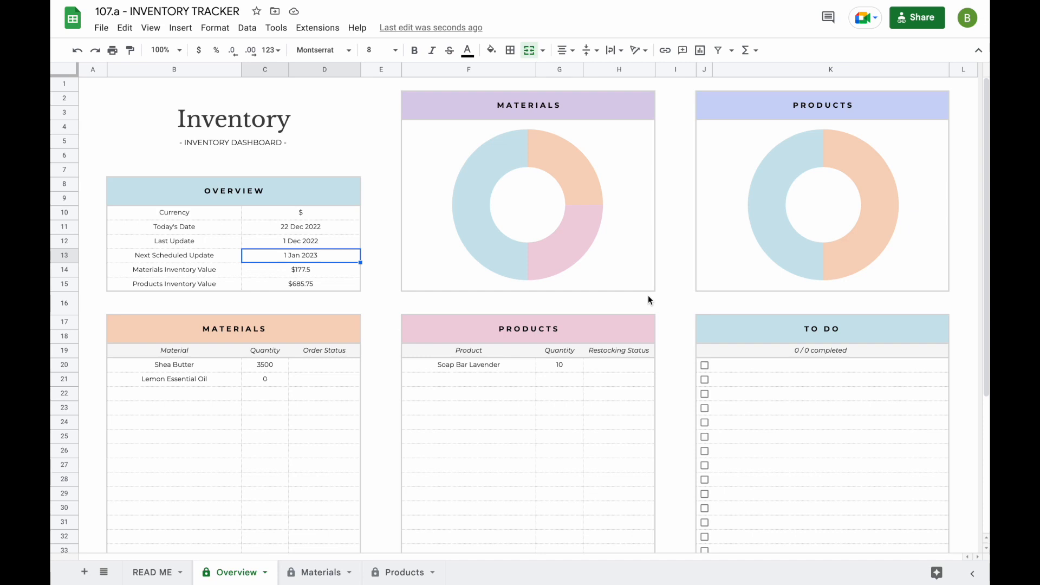
left_click(854, 151)
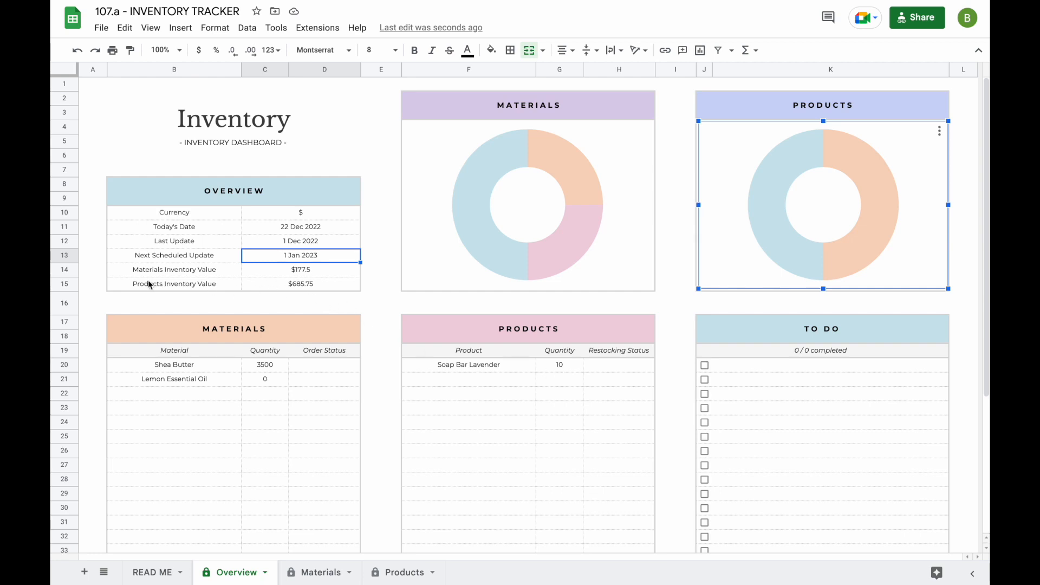
left_click(342, 291)
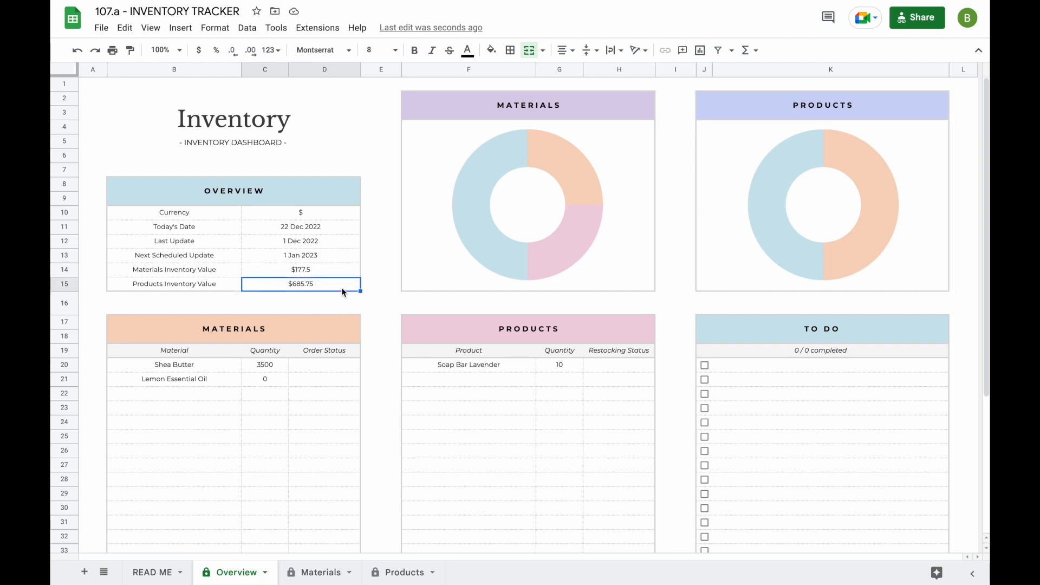